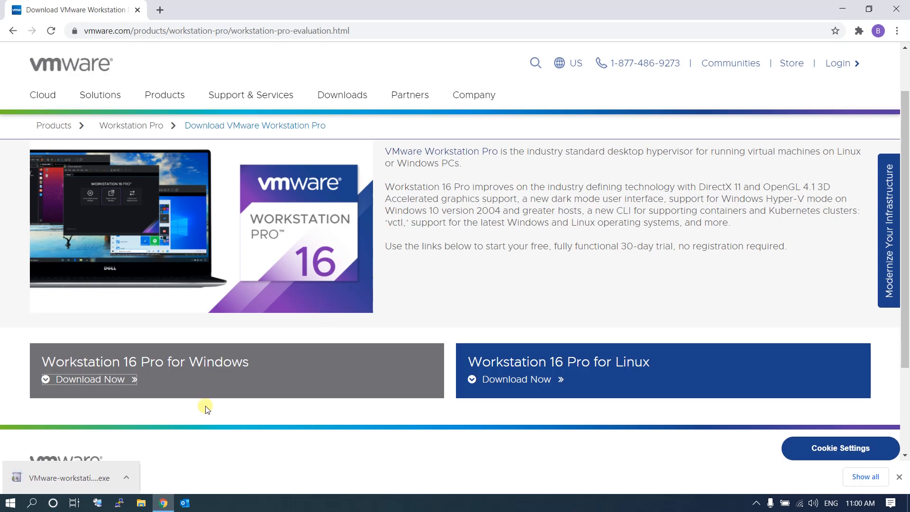
- Run the downloaded VMware Workstation installer, minimize the browser and allow the installer to make changes
click(71, 478)
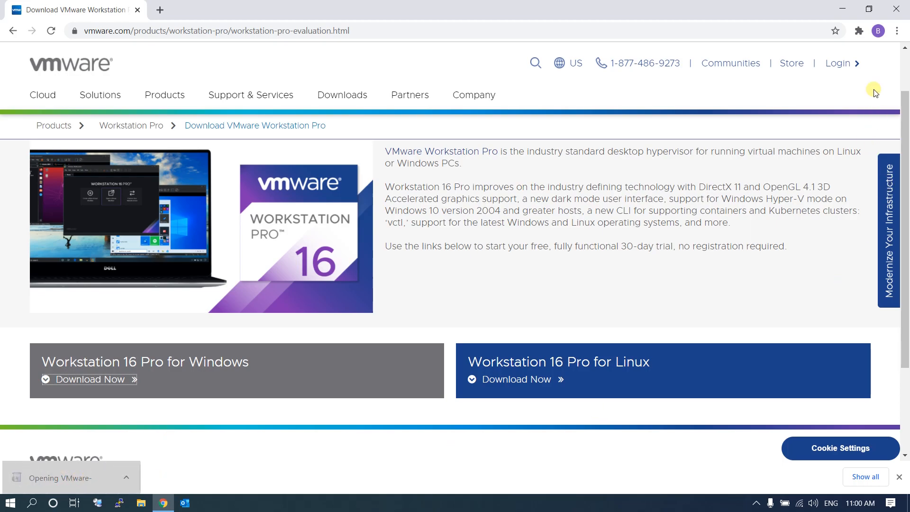
click(839, 9)
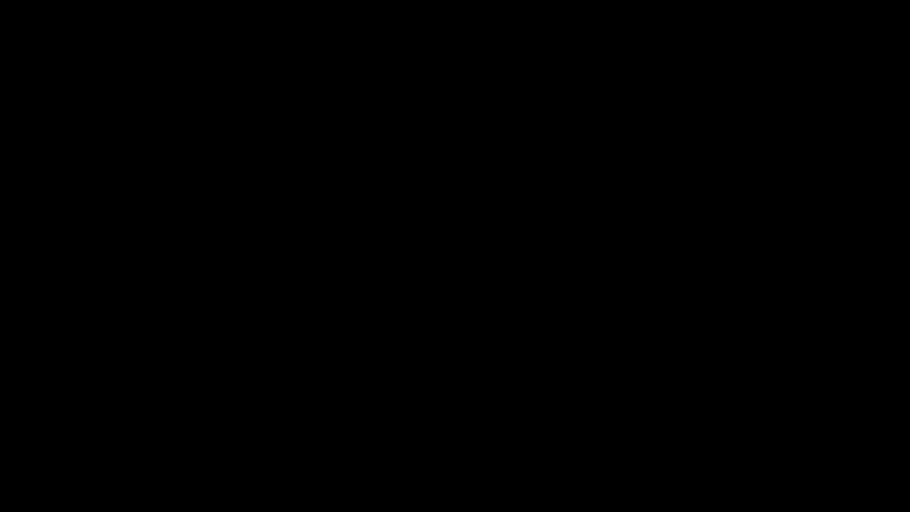
click(422, 331)
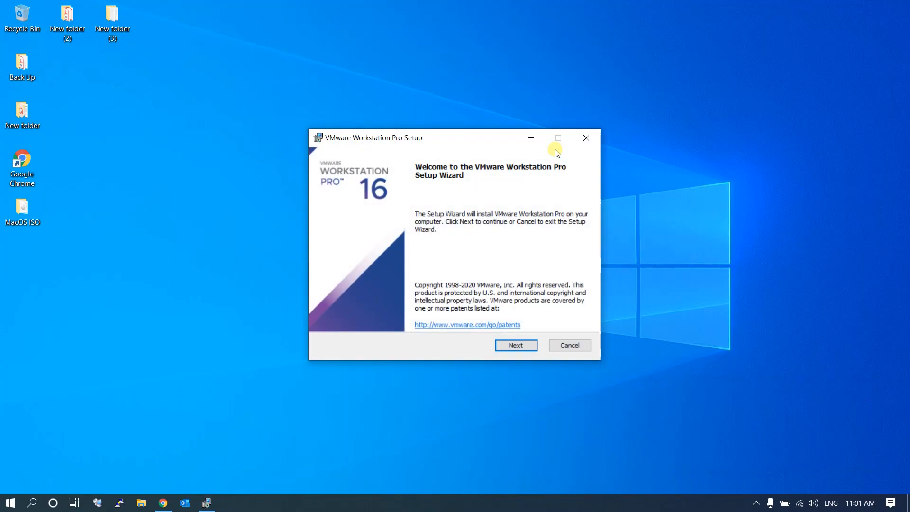
- Install VMware Workstation Pro, accepting the license agreement and keeping the default destination, user experience and shortcut options, and exit the setup wizard
click(517, 345)
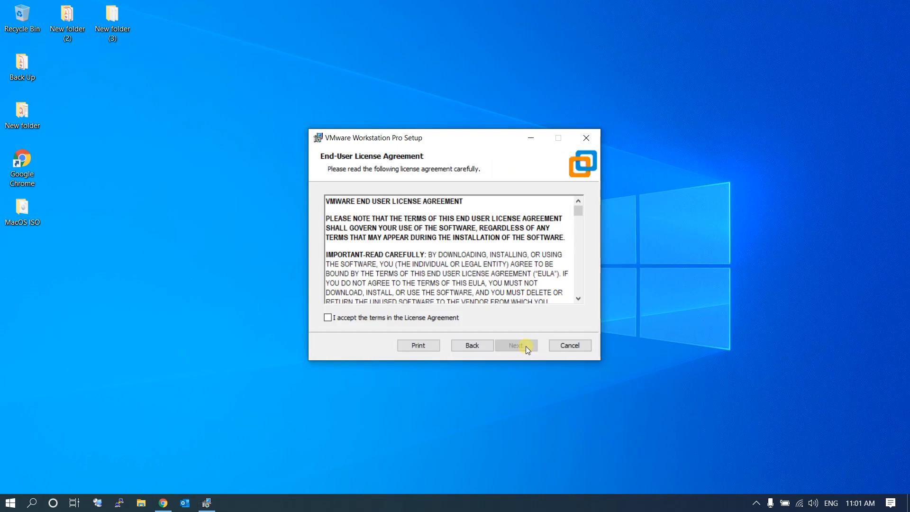
click(327, 317)
click(528, 344)
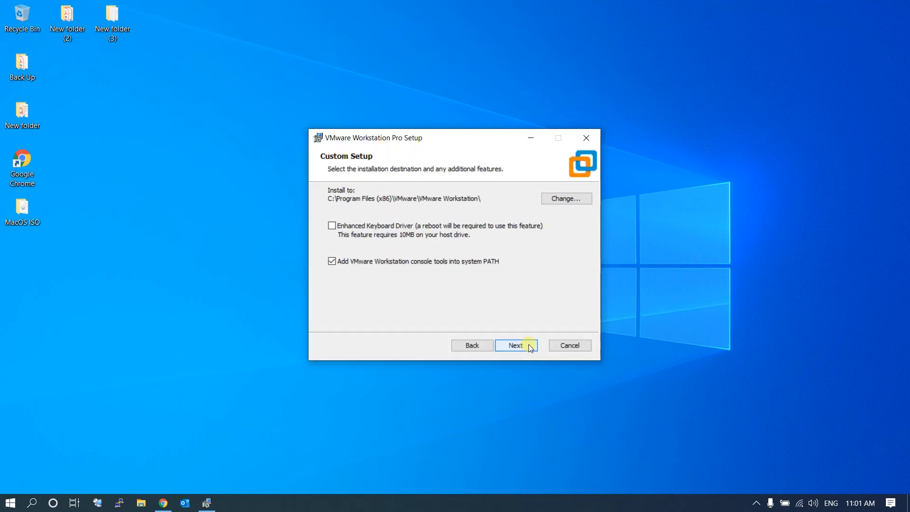
click(529, 345)
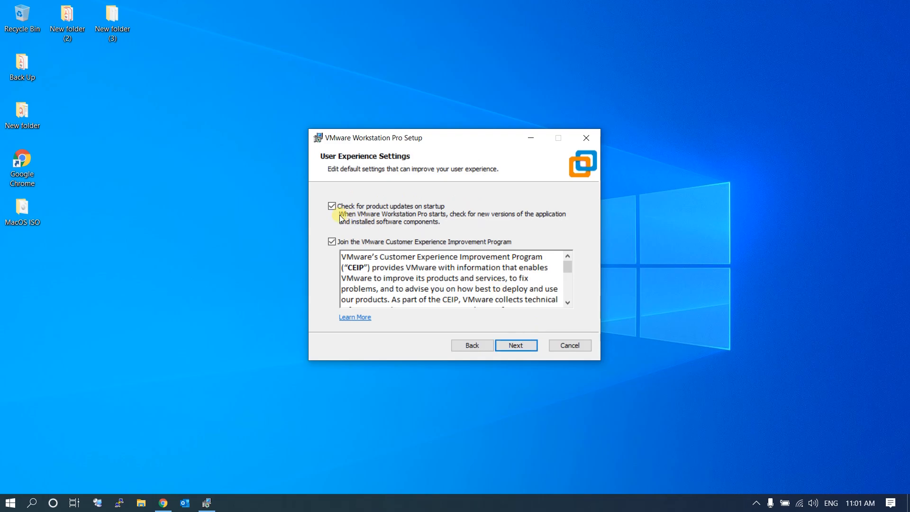
click(517, 346)
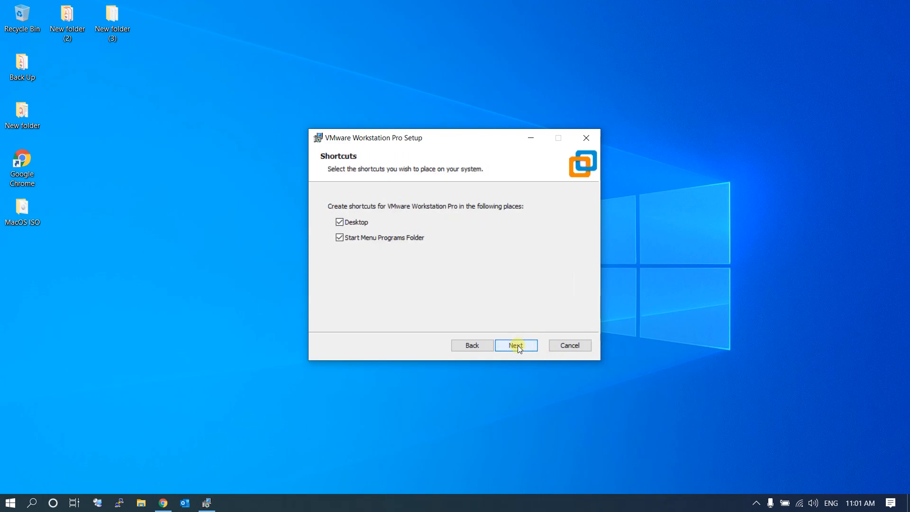
click(518, 346)
click(517, 346)
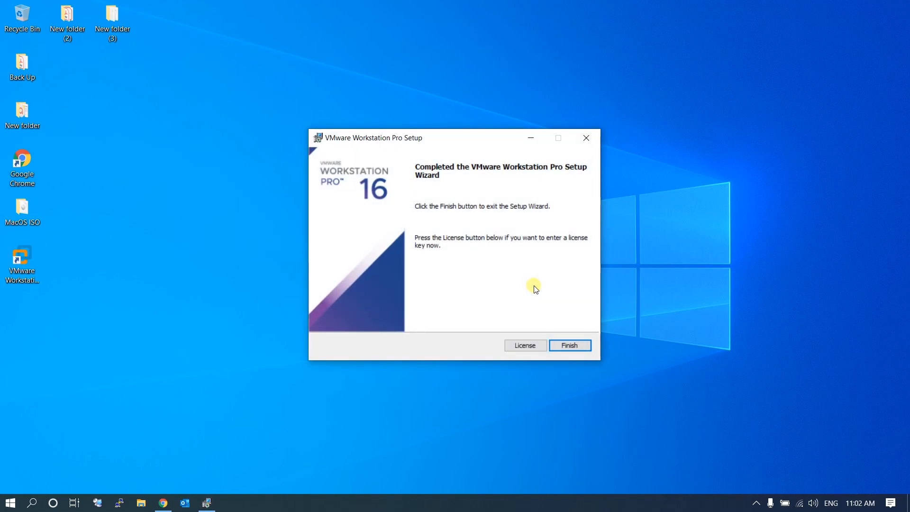
click(580, 346)
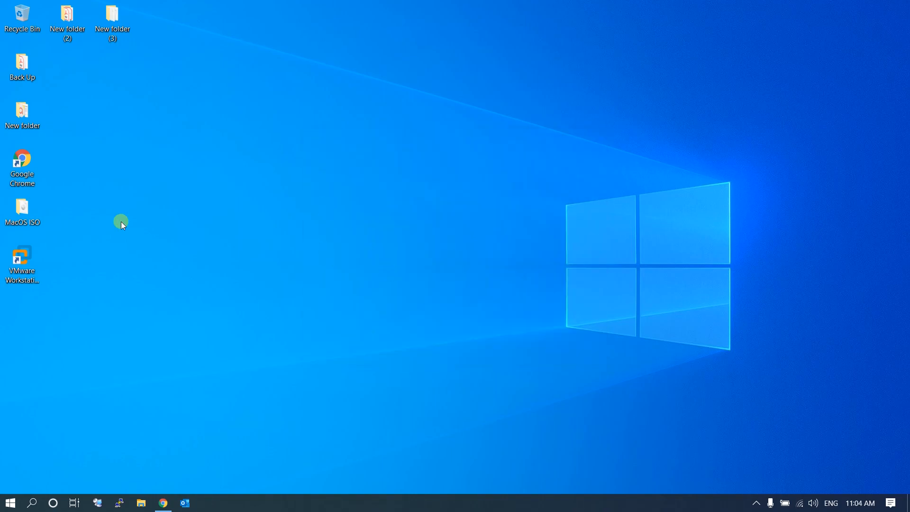
- Launch VMware Workstation Pro from the desktop and start its trial evaluation
double_click(28, 254)
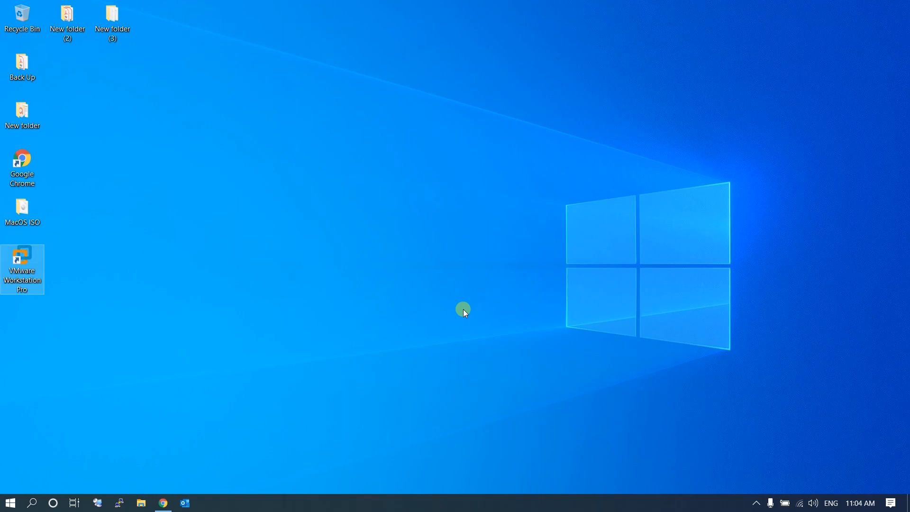
click(401, 276)
click(471, 319)
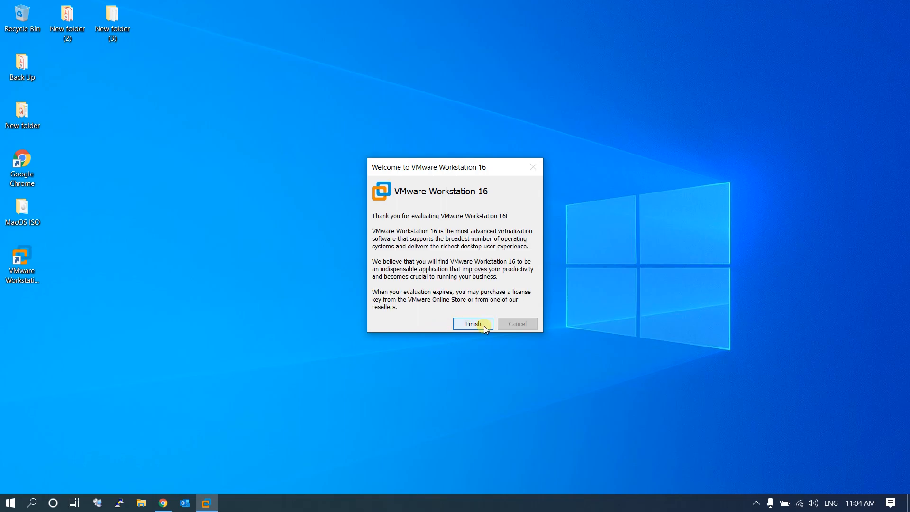
click(484, 325)
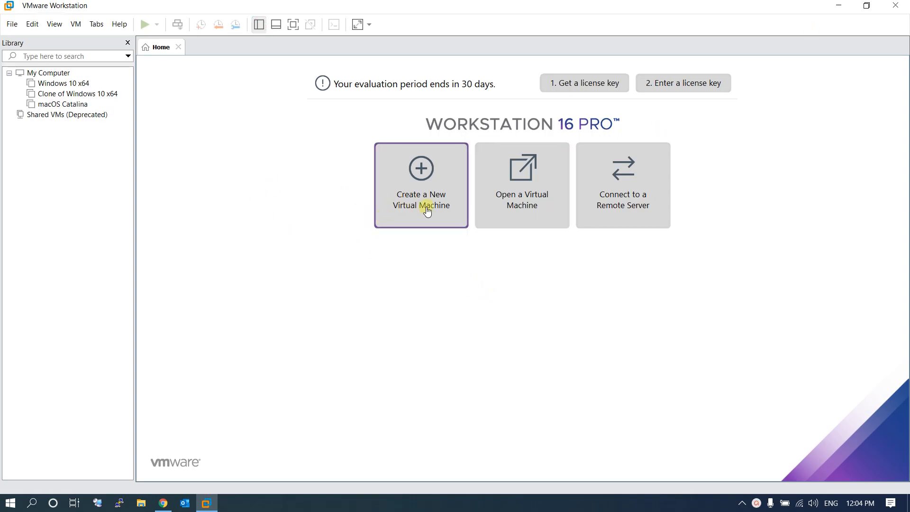
- Check the guest operating systems offered for a typical new virtual machine, then cancel the wizard and close VMware Workstation
click(429, 211)
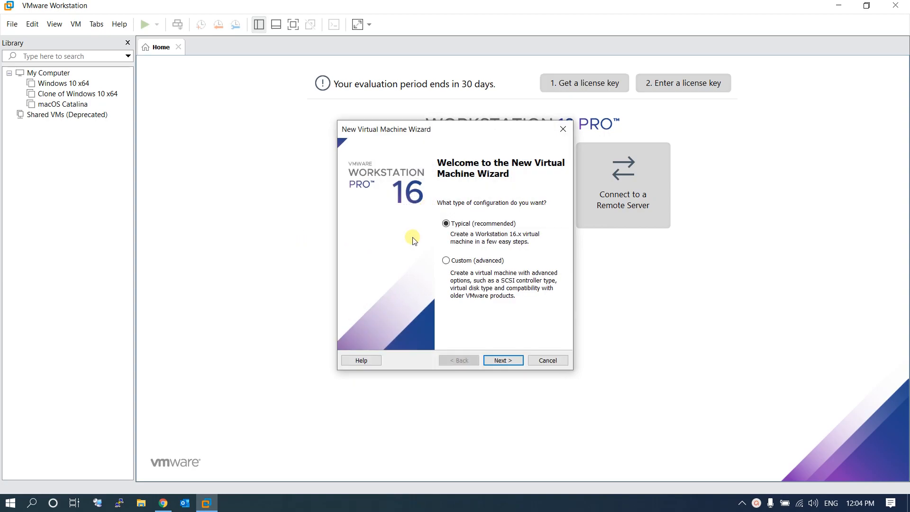
click(510, 361)
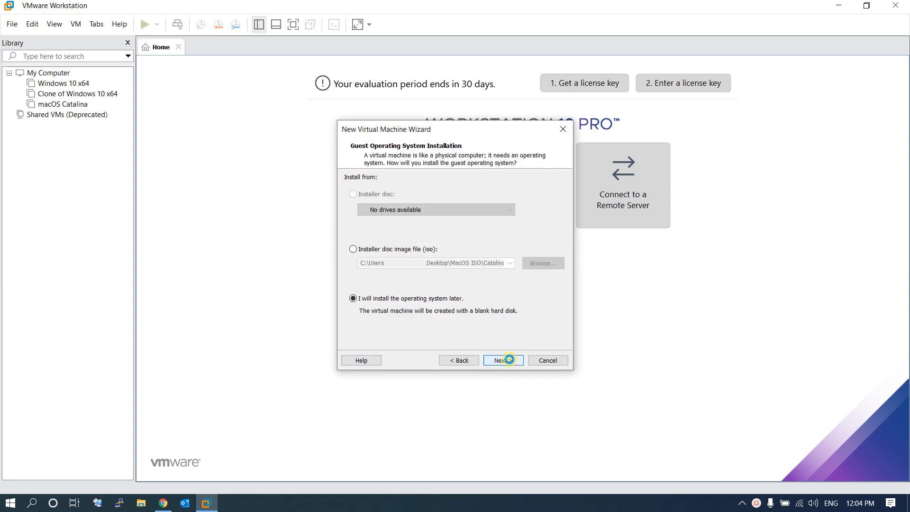
click(510, 362)
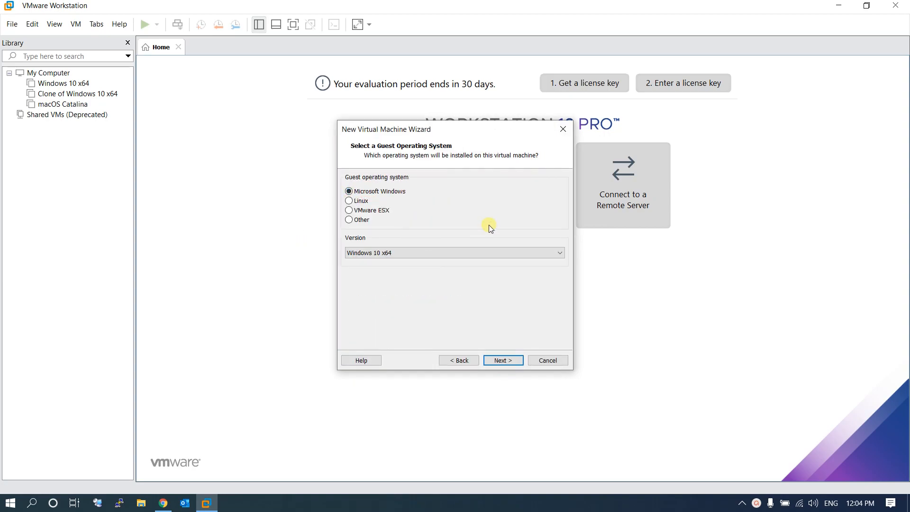
click(553, 363)
click(895, 6)
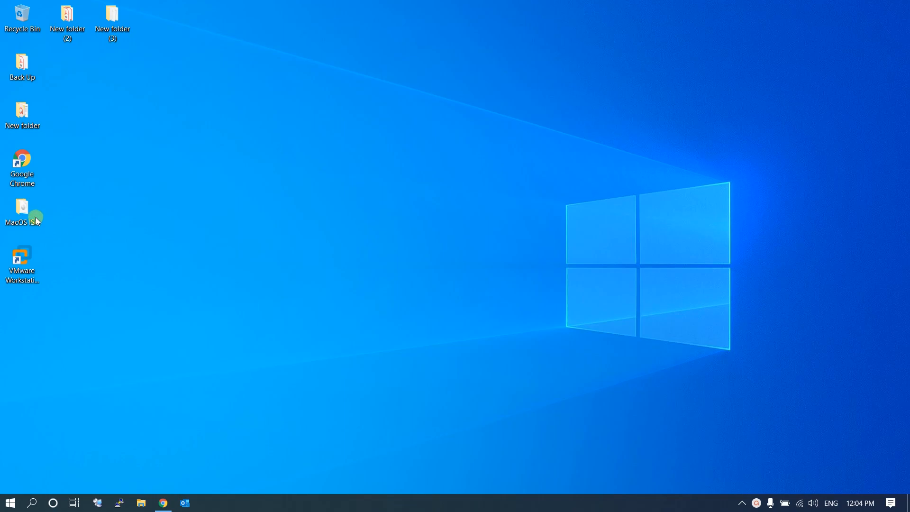
- Run win-install as administrator from the Unlocker VMware - VIDZ TV folder inside MacOS ISO, and close the folder window once it finishes
double_click(22, 211)
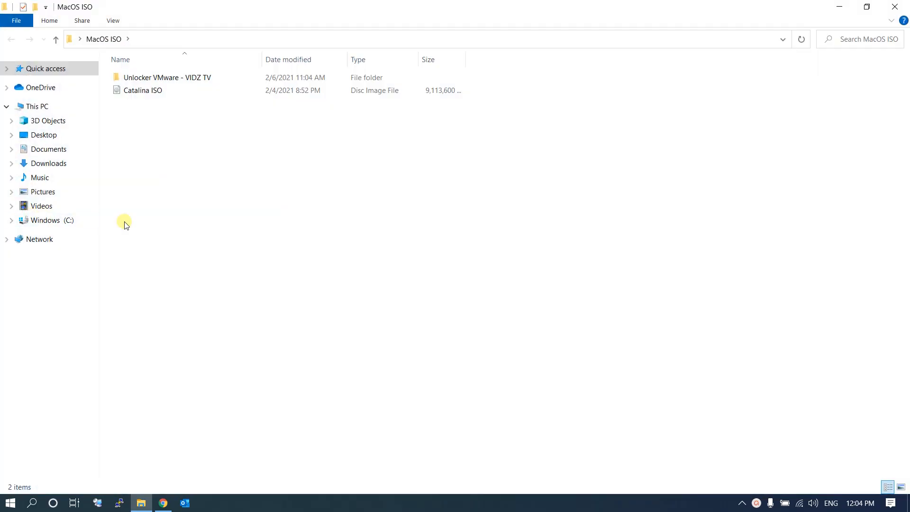
double_click(183, 78)
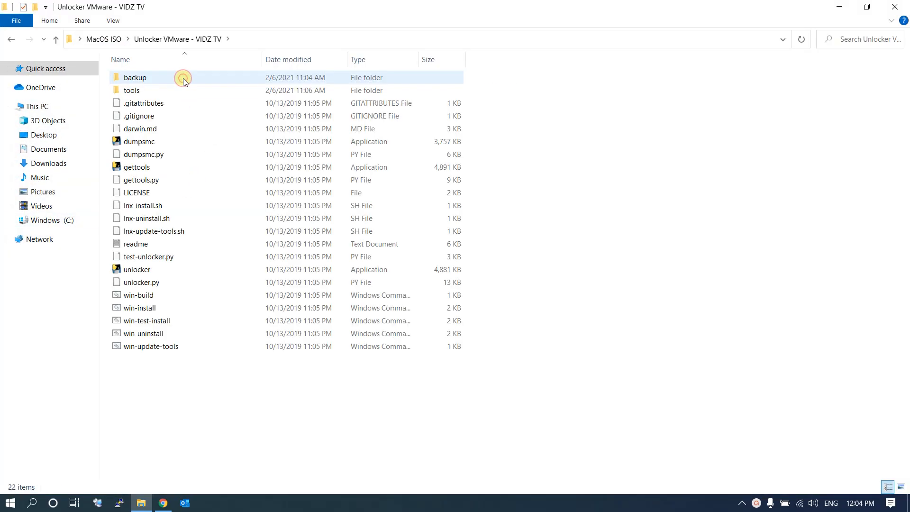
right_click(161, 308)
click(164, 308)
right_click(165, 309)
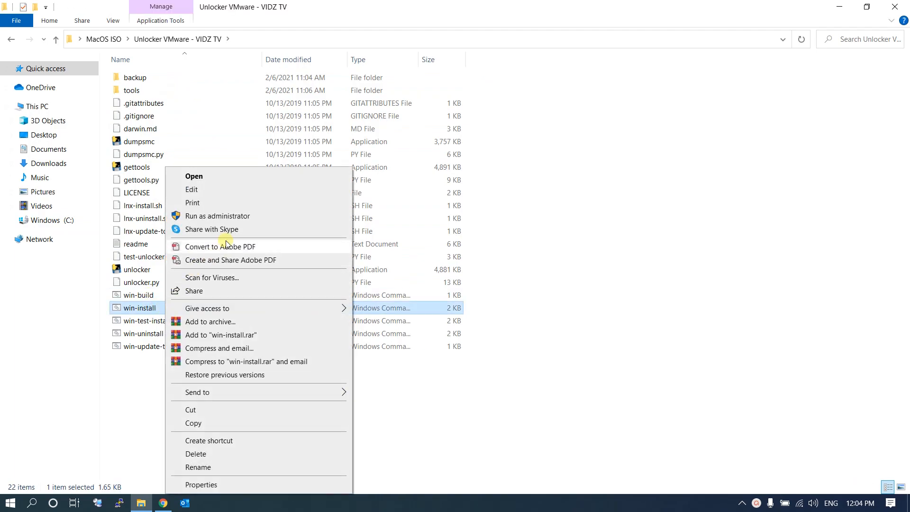
click(248, 217)
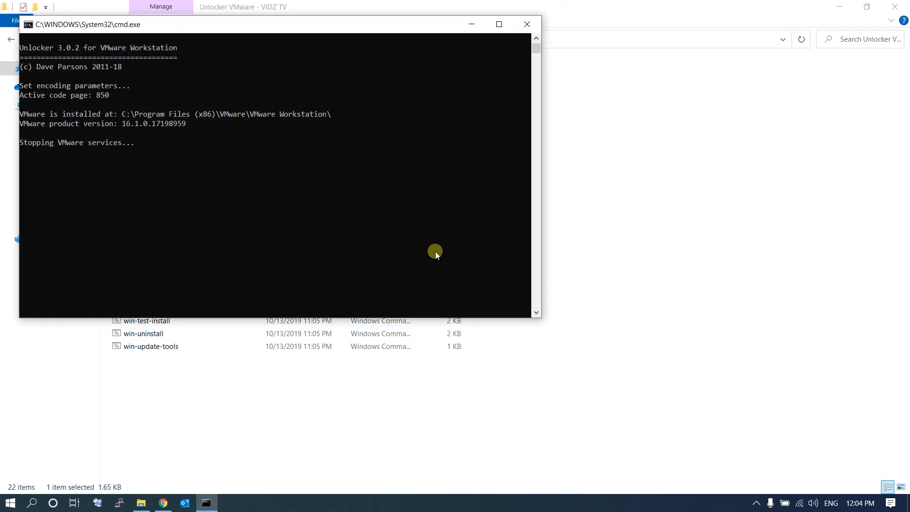
drag(293, 33, 346, 68)
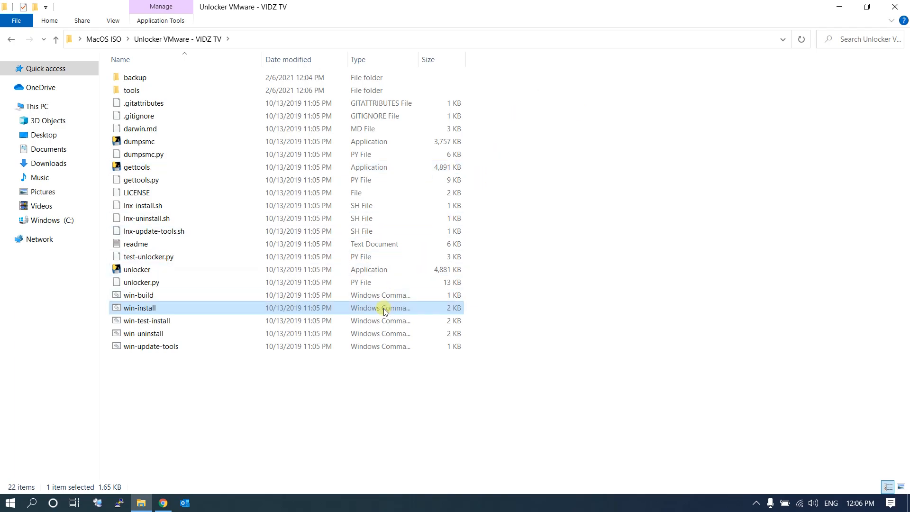
click(891, 7)
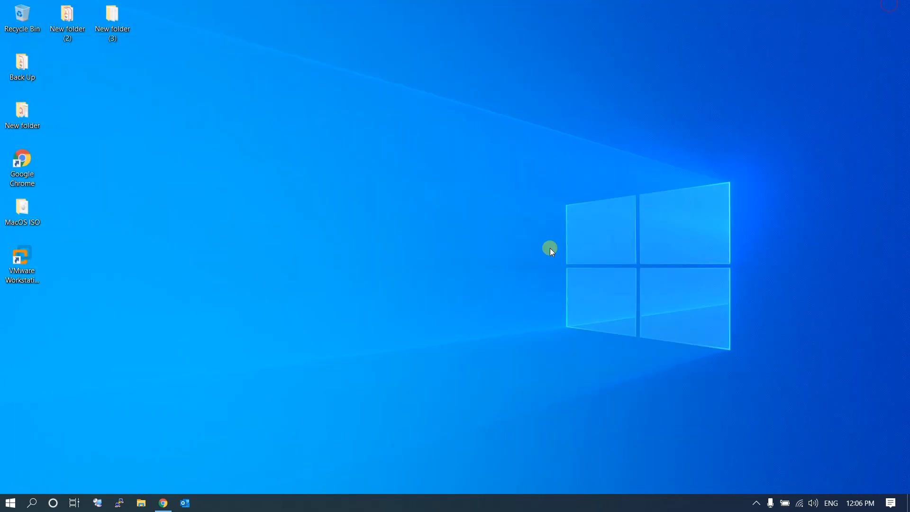
- Reopen VMware Workstation and start a typical virtual machine with the system installed later, using Apple Mac OS X, version macOS 10.15, as guest
click(22, 258)
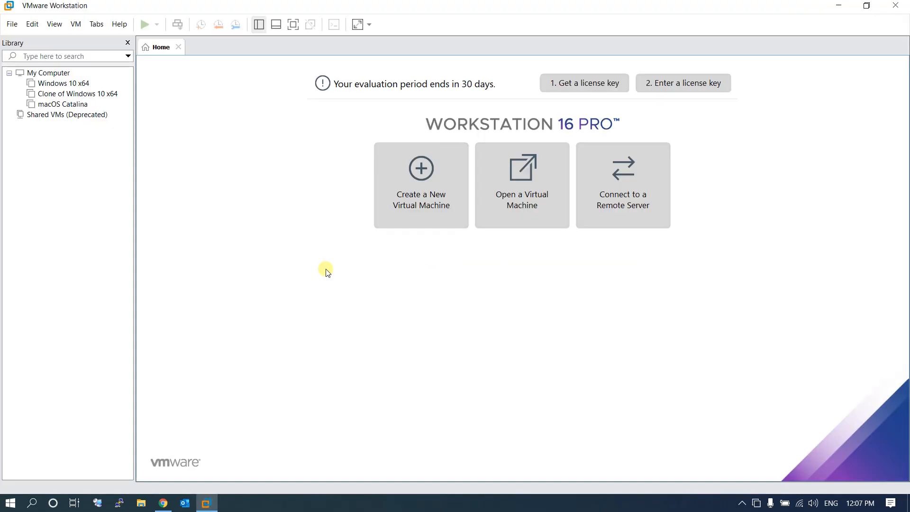
click(445, 185)
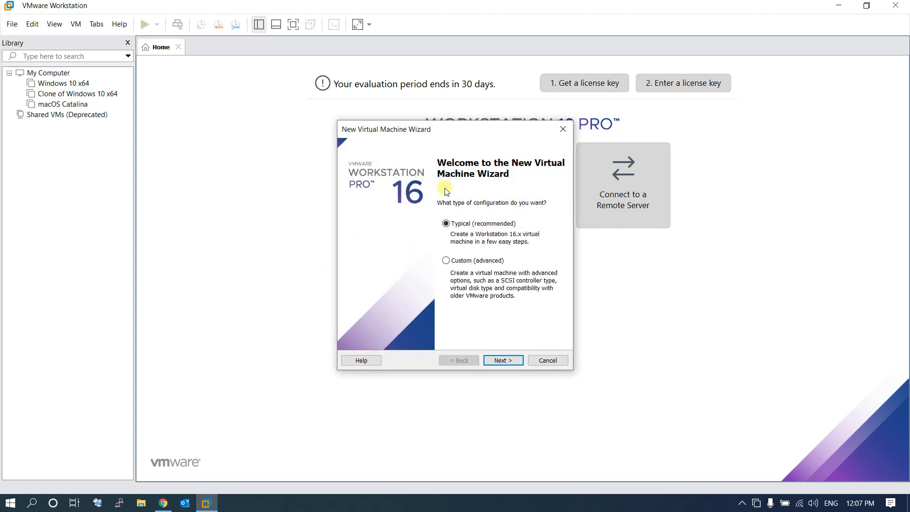
click(514, 362)
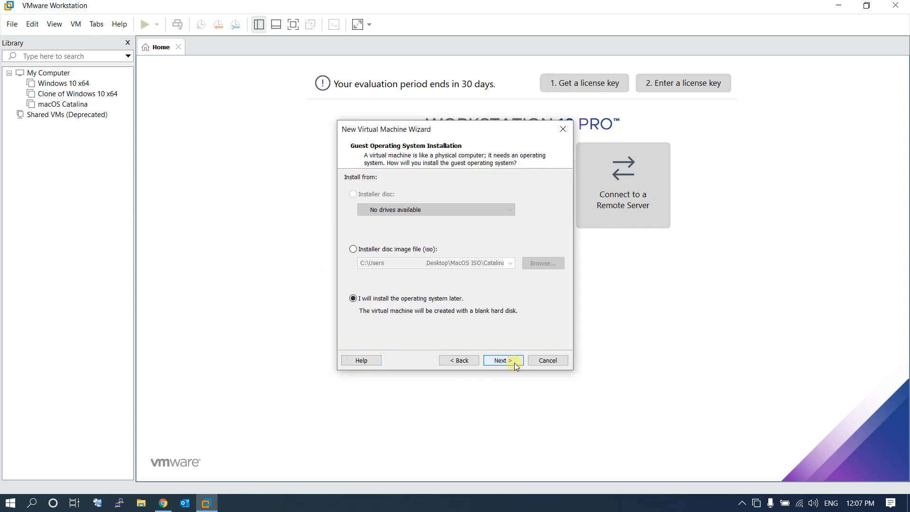
click(514, 362)
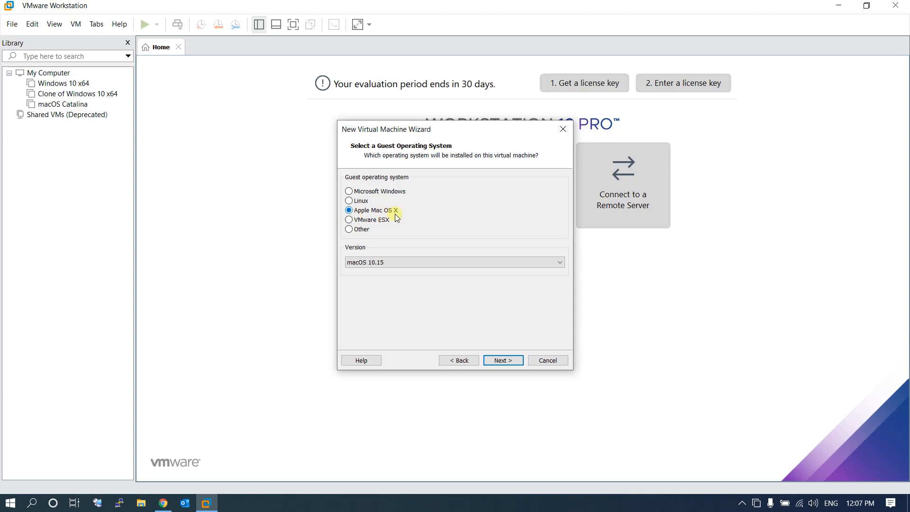
click(493, 262)
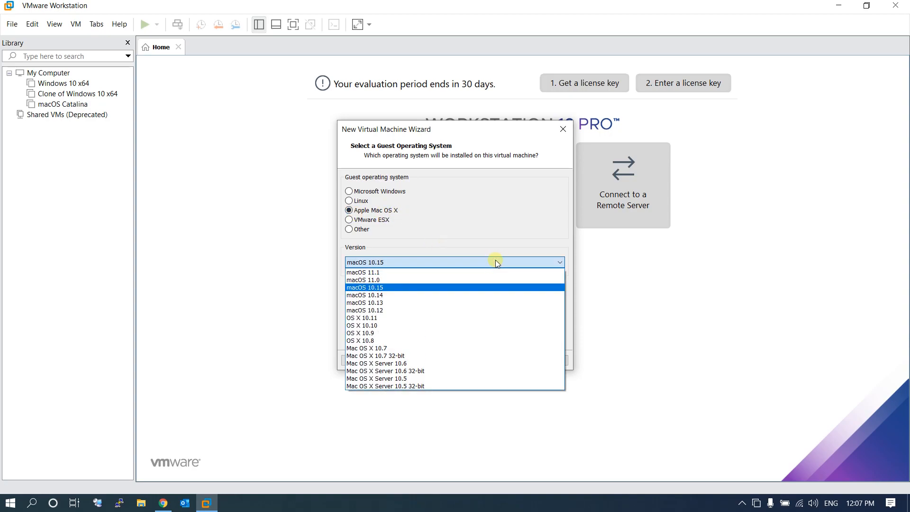
click(496, 262)
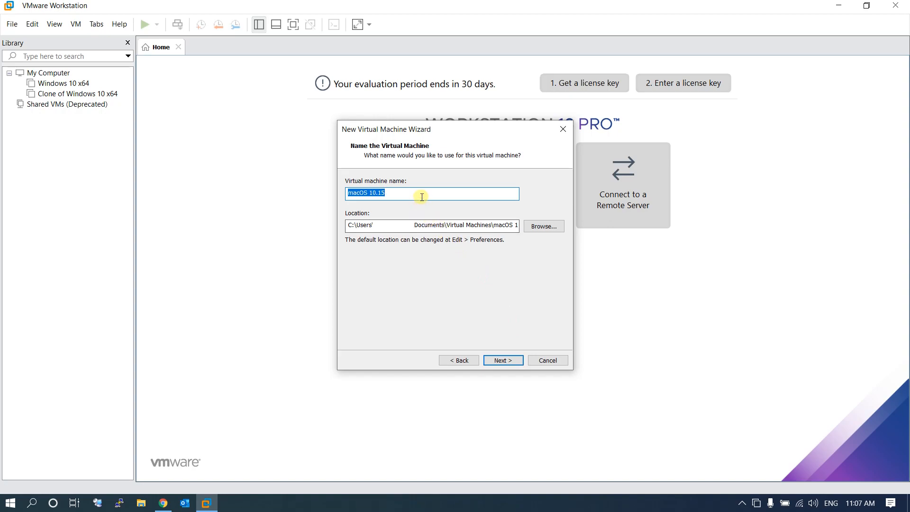
- Name the virtual machine macOS Catalina, give it an 80 GB disk split into multiple files, and create it
text(mac)
click(511, 360)
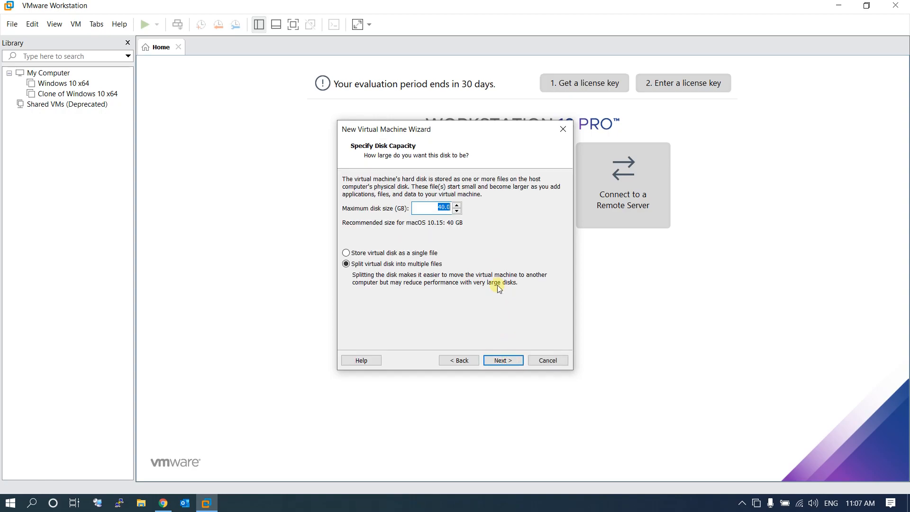
text(80.0)
click(516, 362)
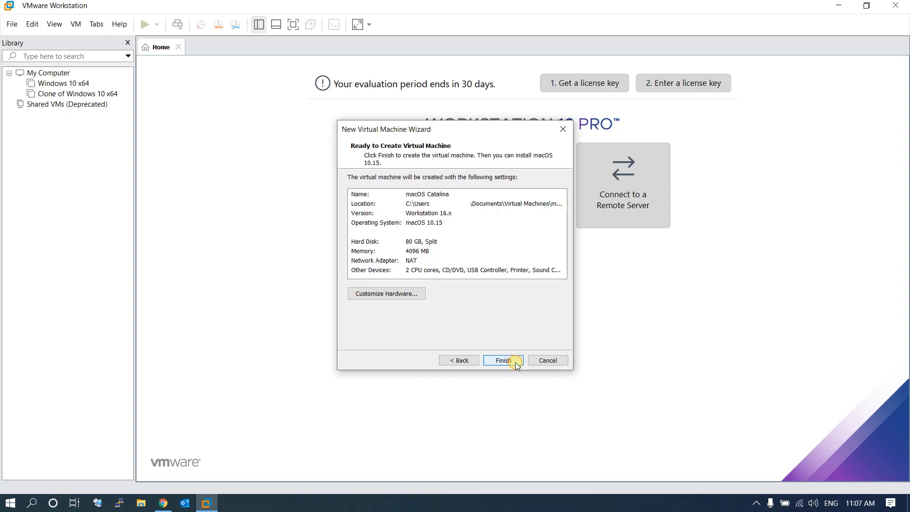
click(507, 361)
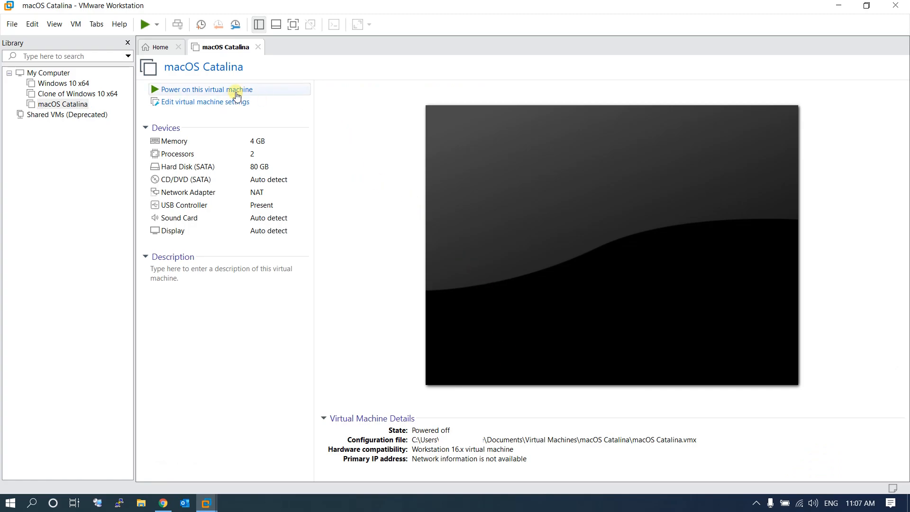
- In the macOS Catalina machine's settings, raise the memory to 5044 MB and set the processors to 4 cores in total
click(201, 109)
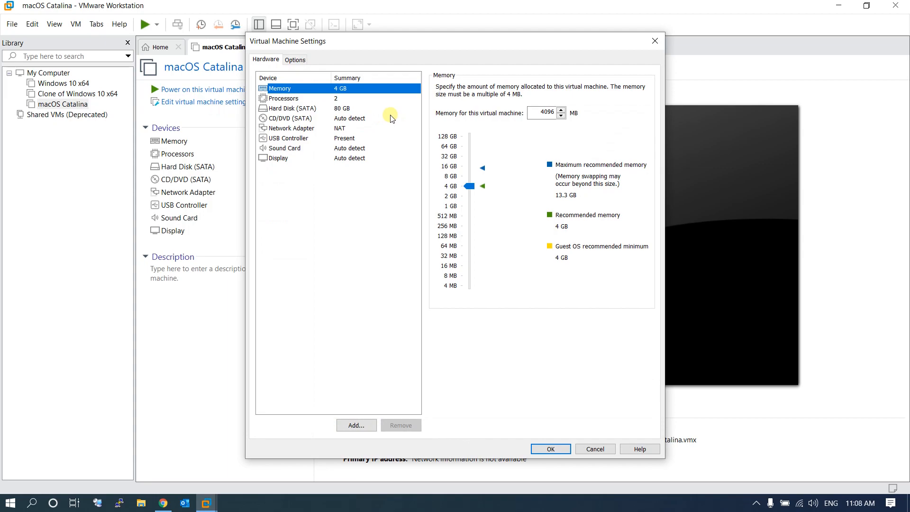
drag(468, 189, 468, 185)
click(341, 100)
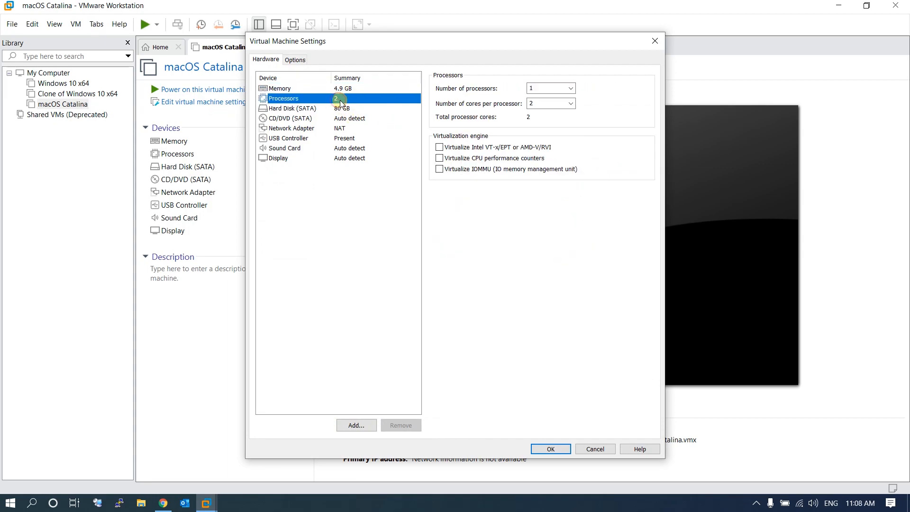
click(566, 89)
click(561, 104)
- Lower the macOS Catalina machine's memory to 4096 MB and check its processor and hard disk settings
click(346, 89)
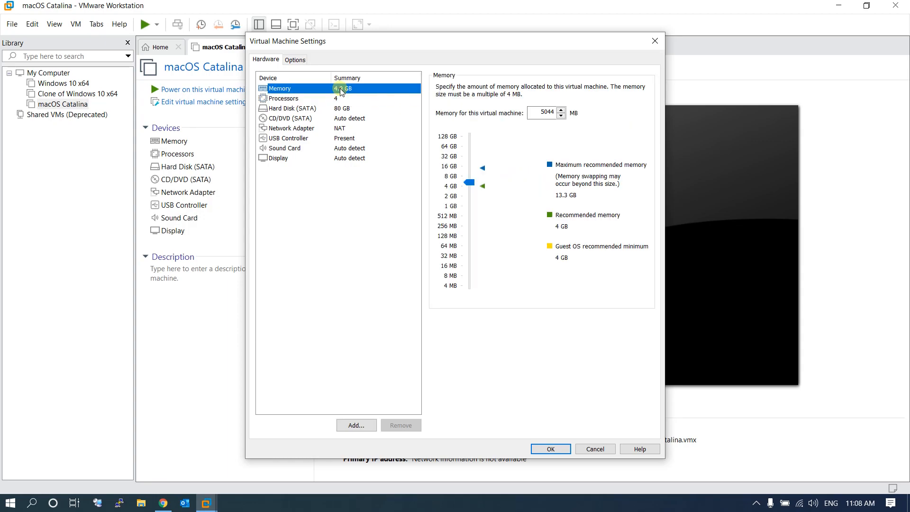
click(470, 189)
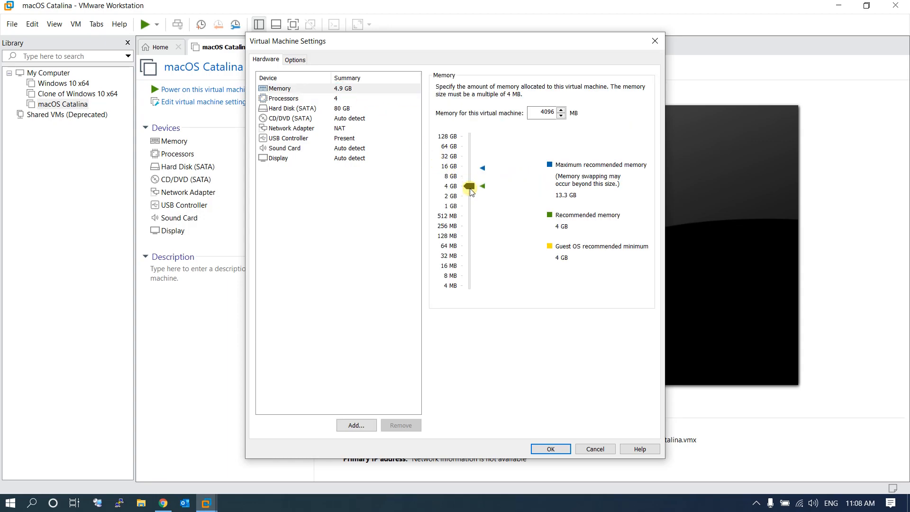
click(343, 100)
click(353, 110)
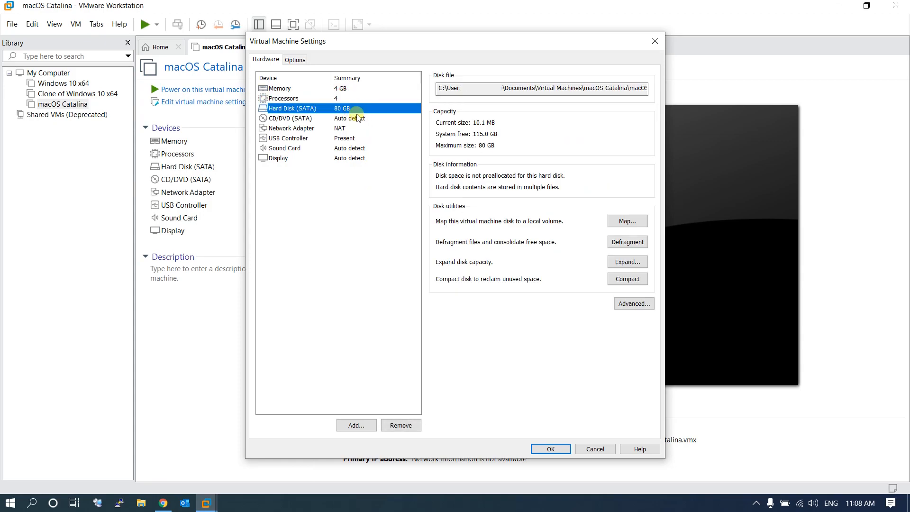
- Make the CD/DVD drive use the image file Catalina ISO.iso from the MacOS ISO folder on the Desktop
click(360, 138)
click(351, 118)
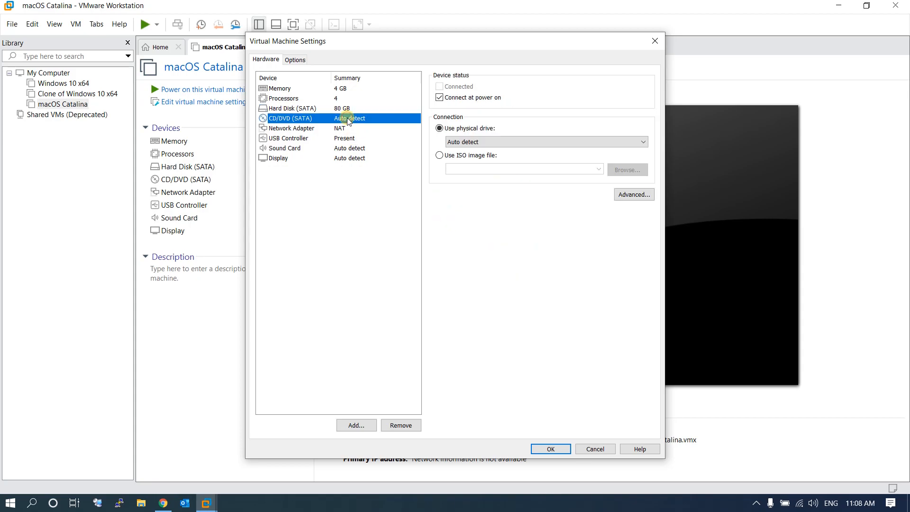
click(439, 154)
click(625, 170)
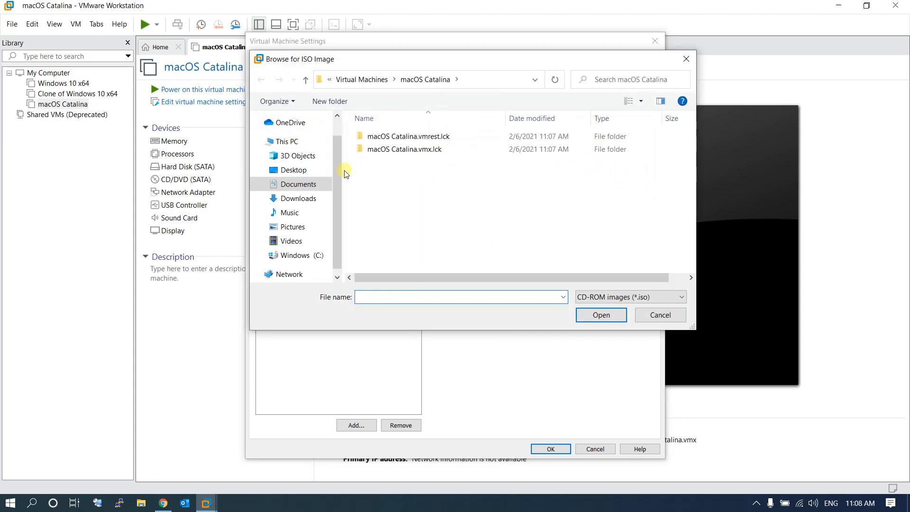
click(300, 169)
double_click(397, 149)
click(403, 151)
click(601, 314)
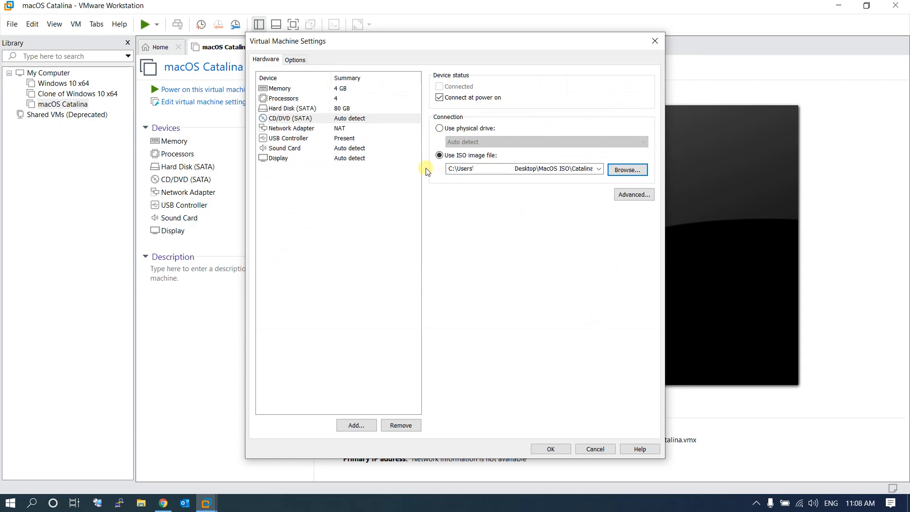
- Set the USB controller's compatibility to USB 3.1 and save the virtual machine settings
click(324, 142)
click(521, 90)
click(510, 109)
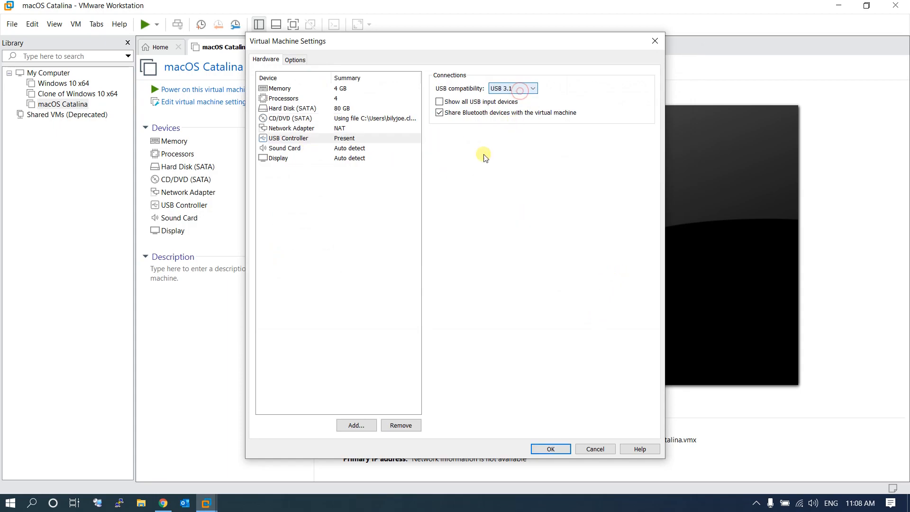
click(551, 448)
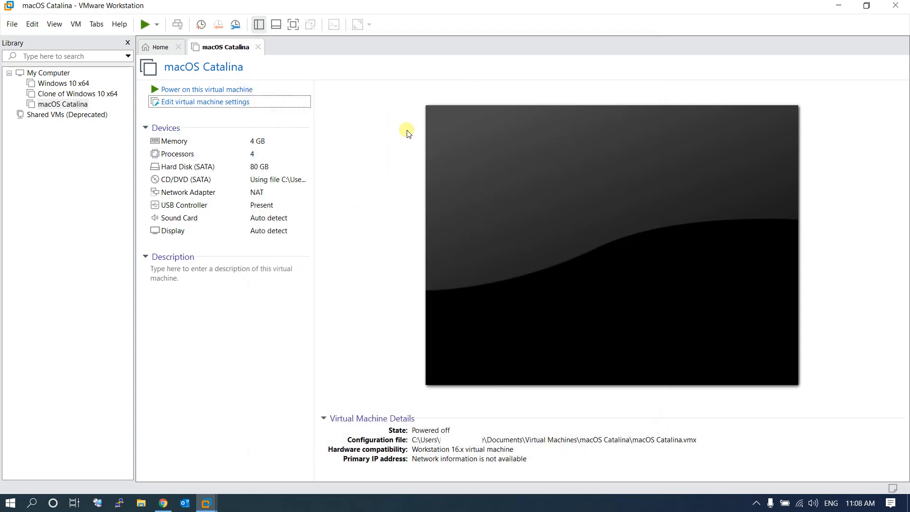
- Close VMware Workstation and open the macOS Catalina folder inside Documents, Virtual Machines in File Explorer
click(898, 10)
right_click(308, 158)
click(319, 198)
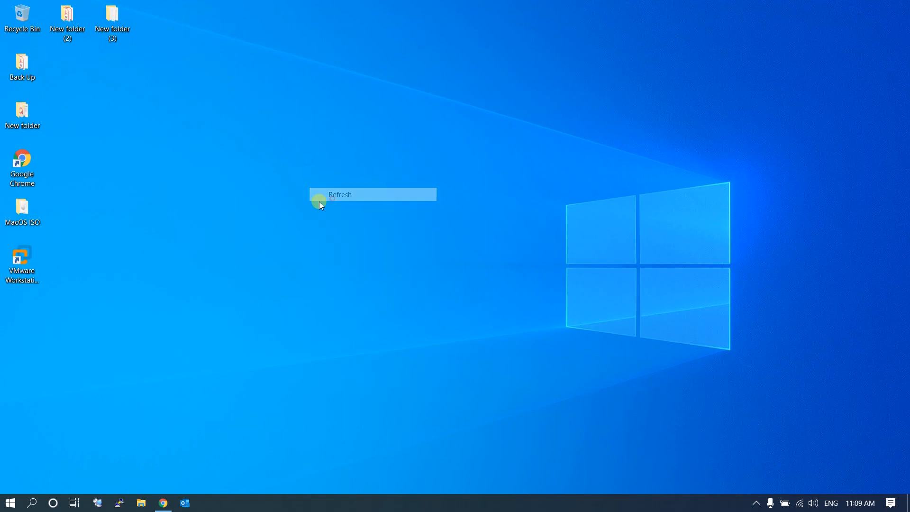
click(141, 503)
click(52, 149)
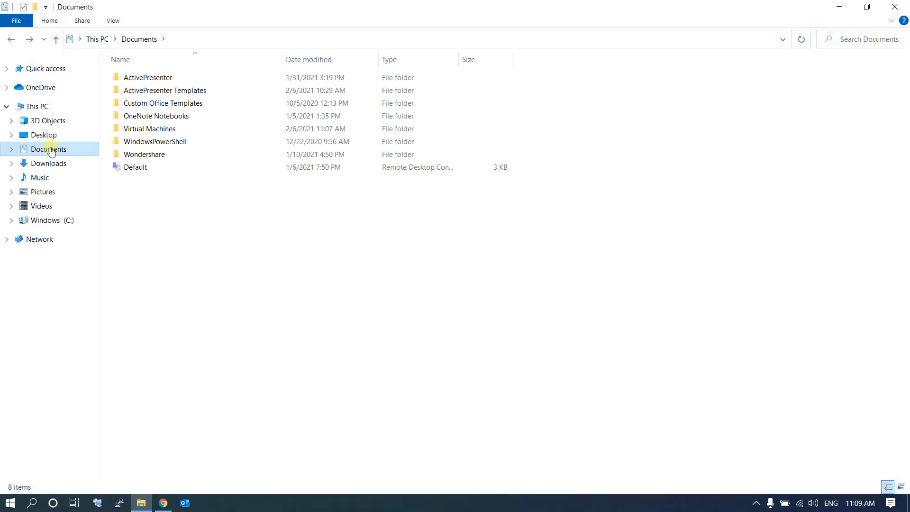
double_click(161, 129)
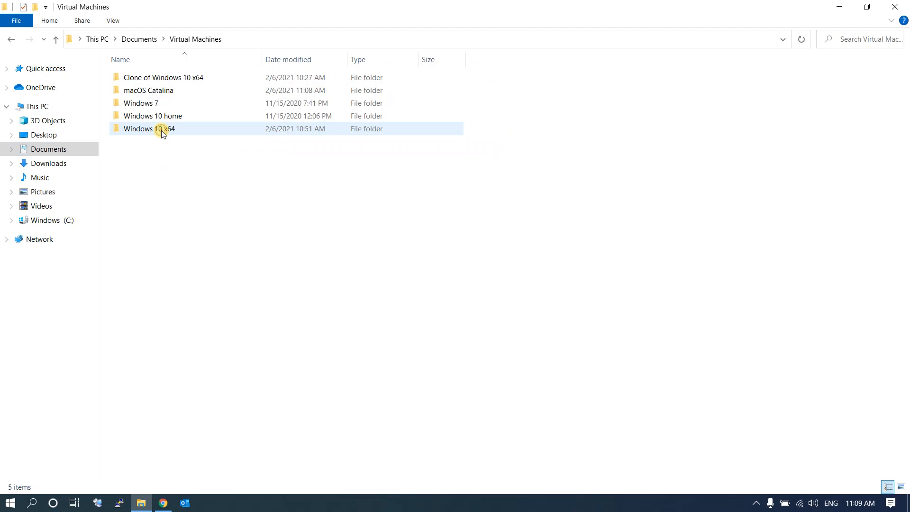
double_click(198, 90)
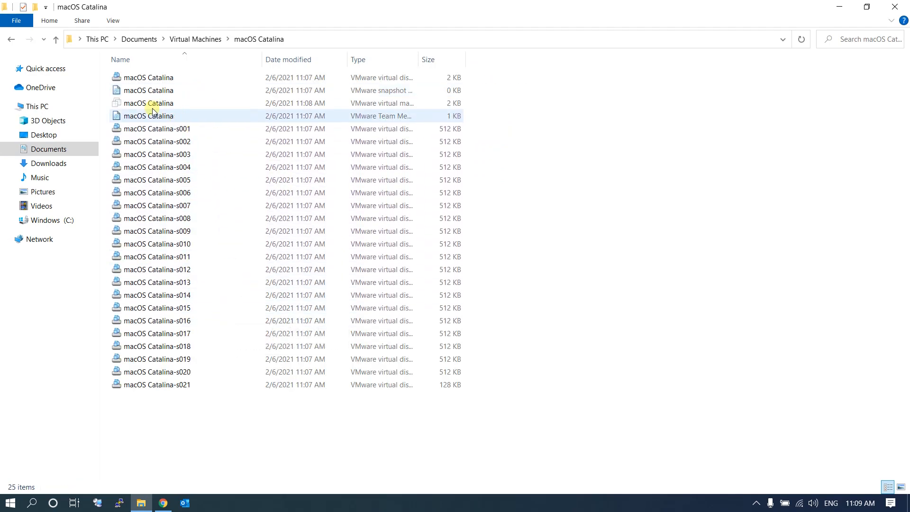
- Open the macOS Catalina VMware virtual machine configuration file with Notepad, without making it the default app
drag(418, 59, 518, 60)
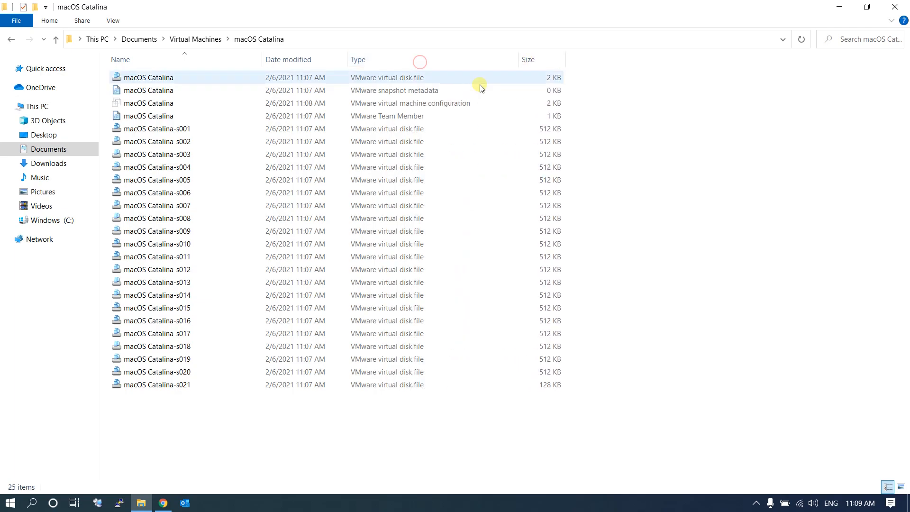
right_click(173, 103)
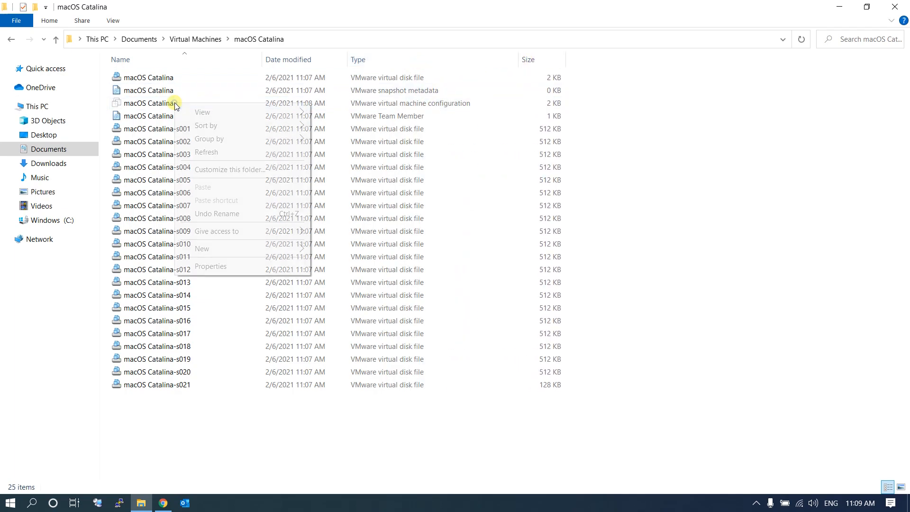
right_click(142, 104)
mouse_move(275, 169)
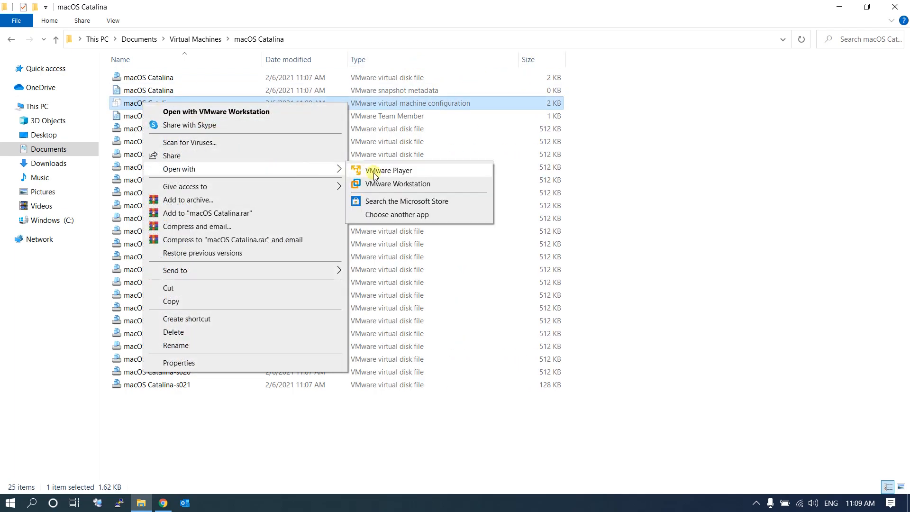
click(397, 214)
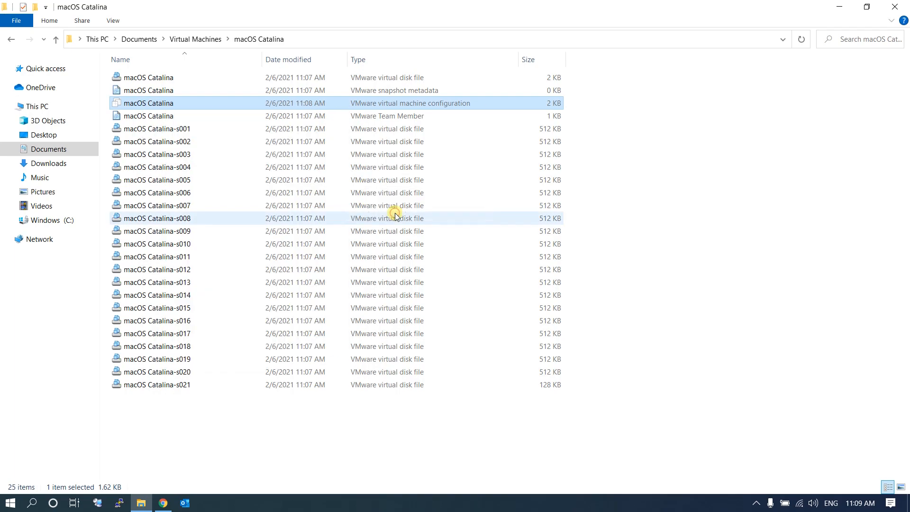
click(398, 307)
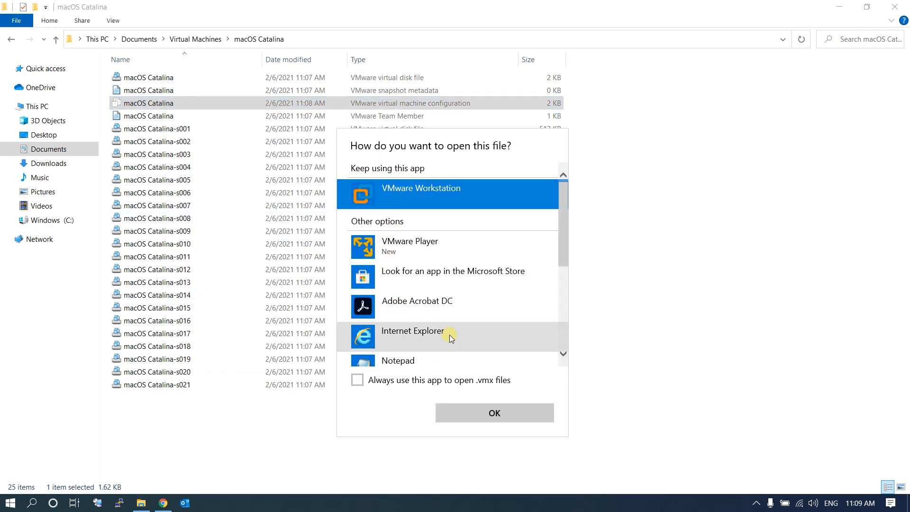
scroll(429, 362, down, 2)
click(420, 303)
click(488, 413)
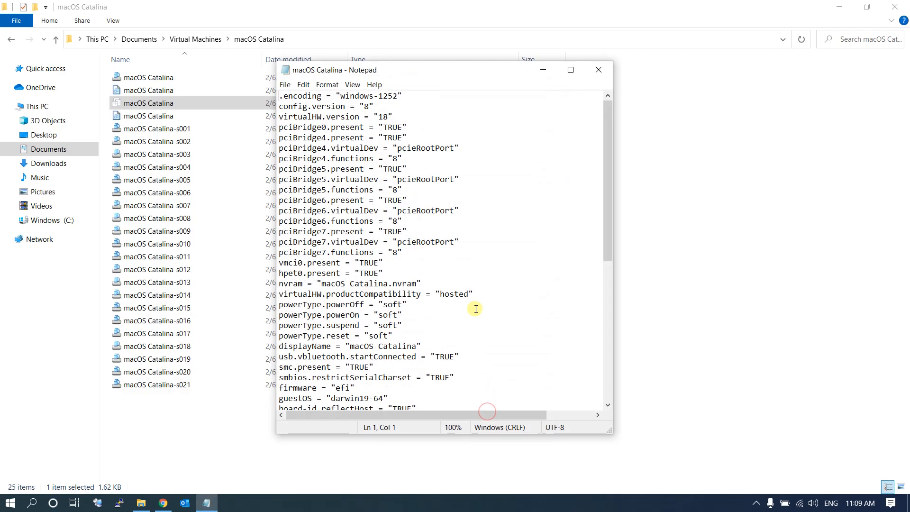
- Add the line smc.version = "0" at the end of the configuration file, below floppy0.present
drag(504, 79, 508, 49)
drag(612, 101, 610, 160)
click(576, 39)
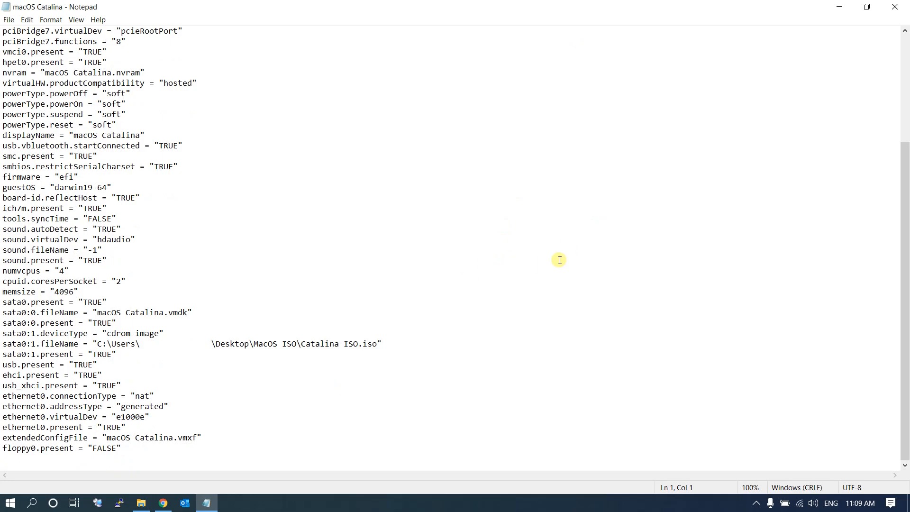
click(135, 447)
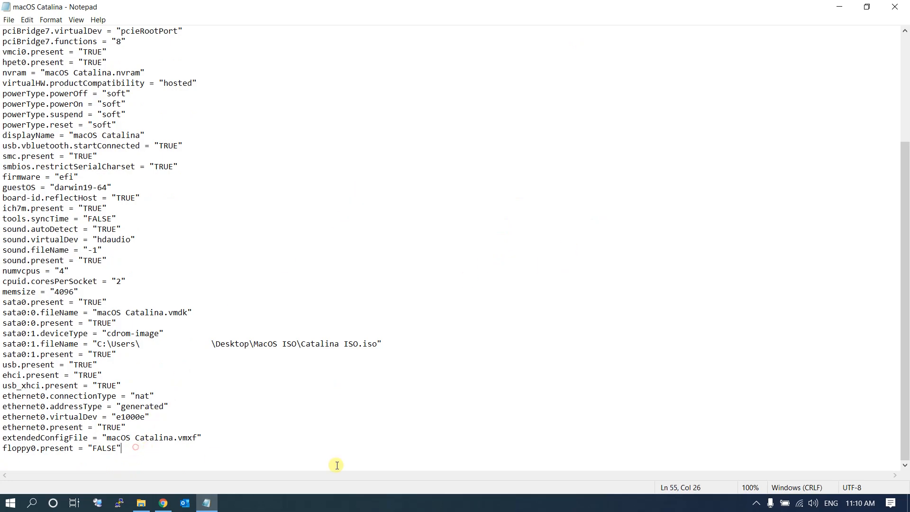
key(Return)
text(sm)
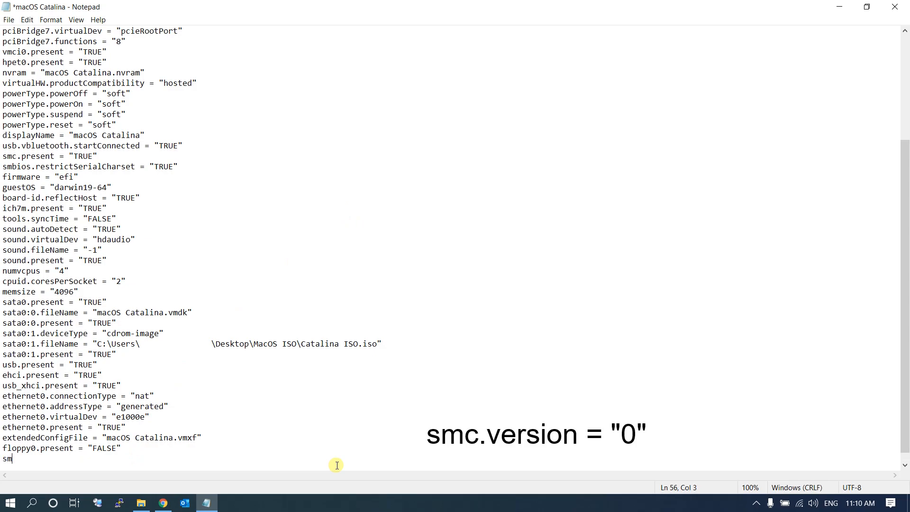
text(c.version = "0")
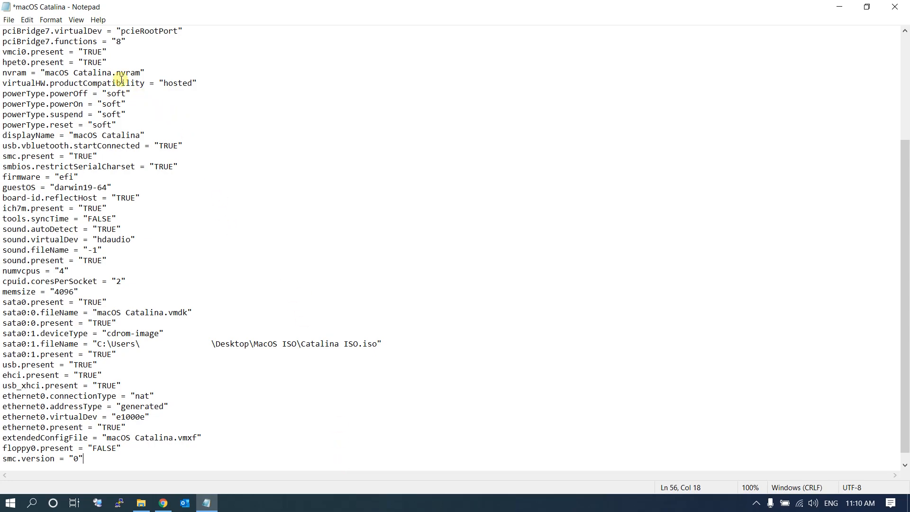
- Save the edited configuration file and close both the text file and the macOS Catalina folder window
click(9, 19)
click(25, 66)
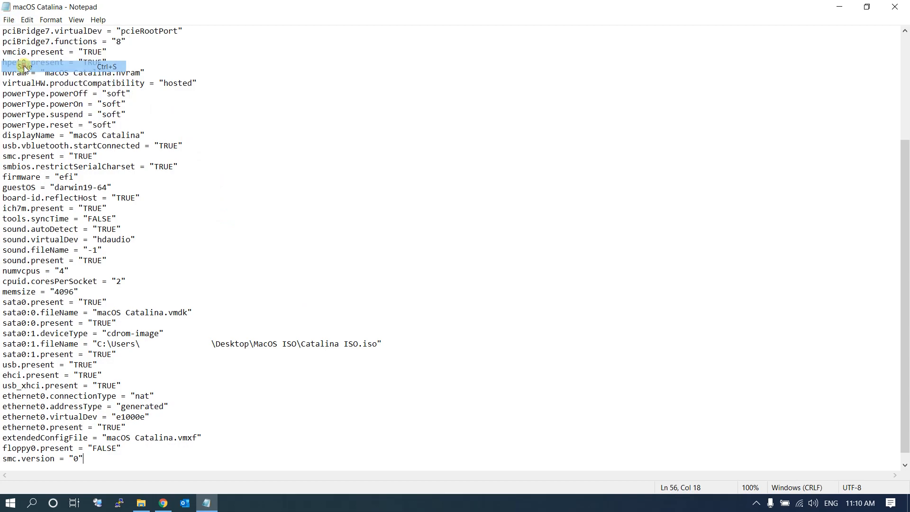
click(892, 7)
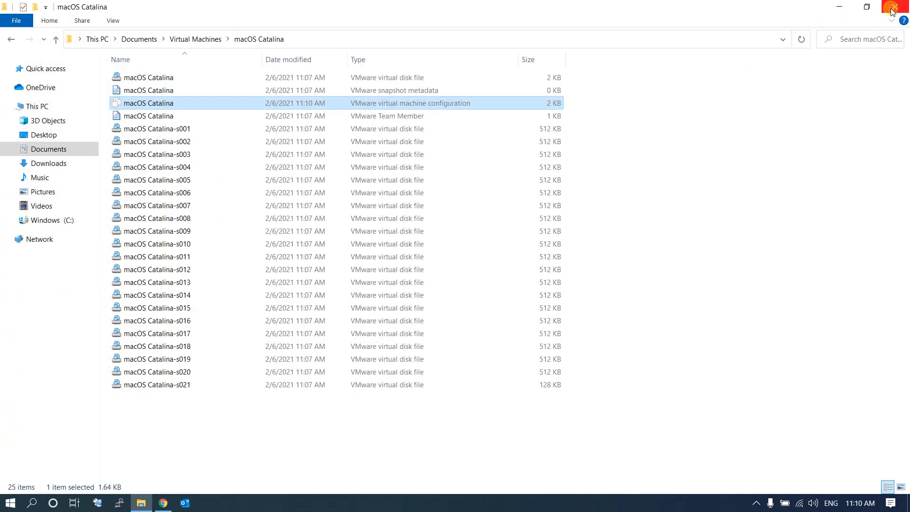
click(892, 8)
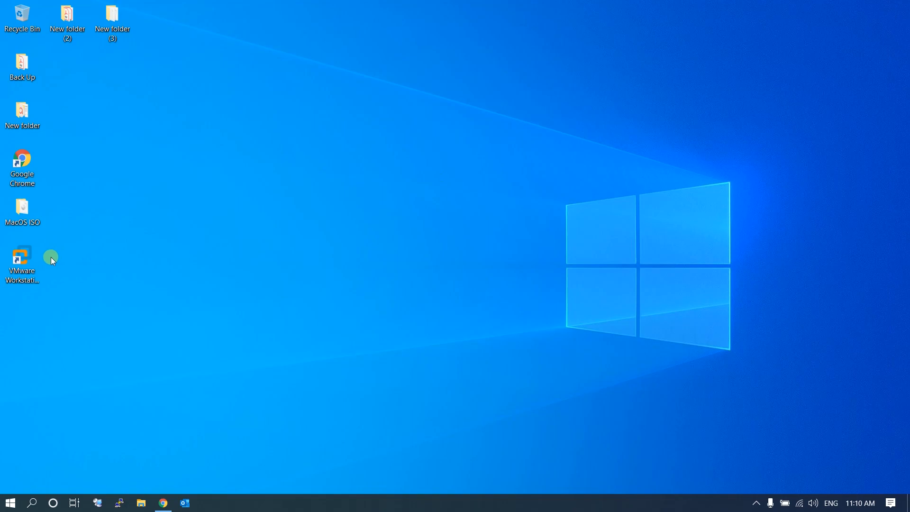
- Reopen VMware Workstation and power on the macOS Catalina virtual machine
click(33, 255)
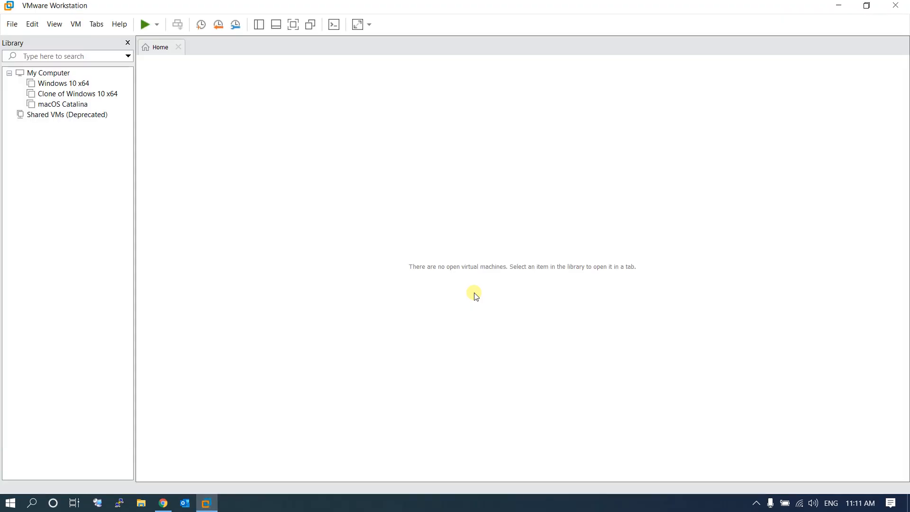
click(54, 105)
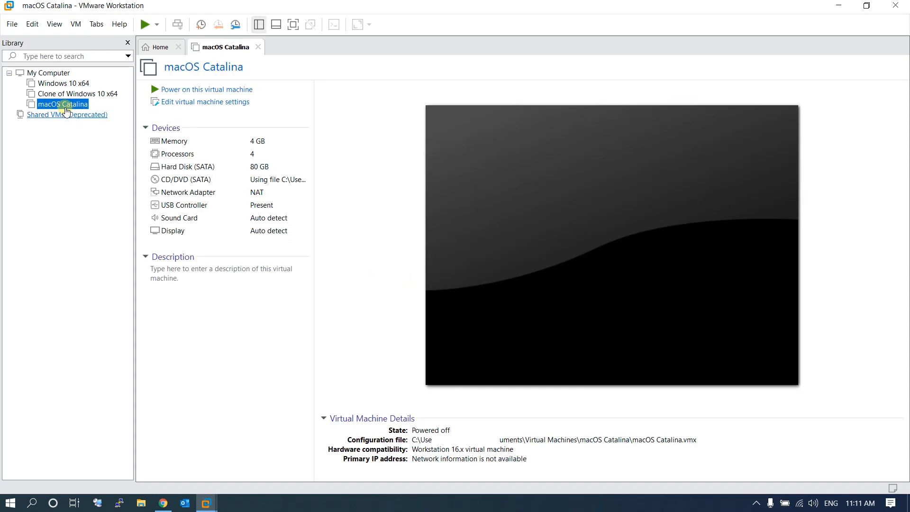
click(227, 90)
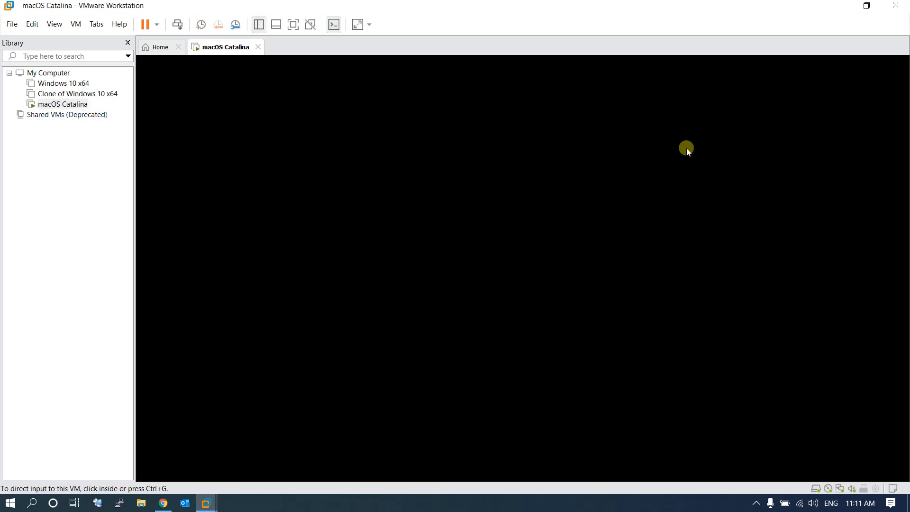
click(686, 148)
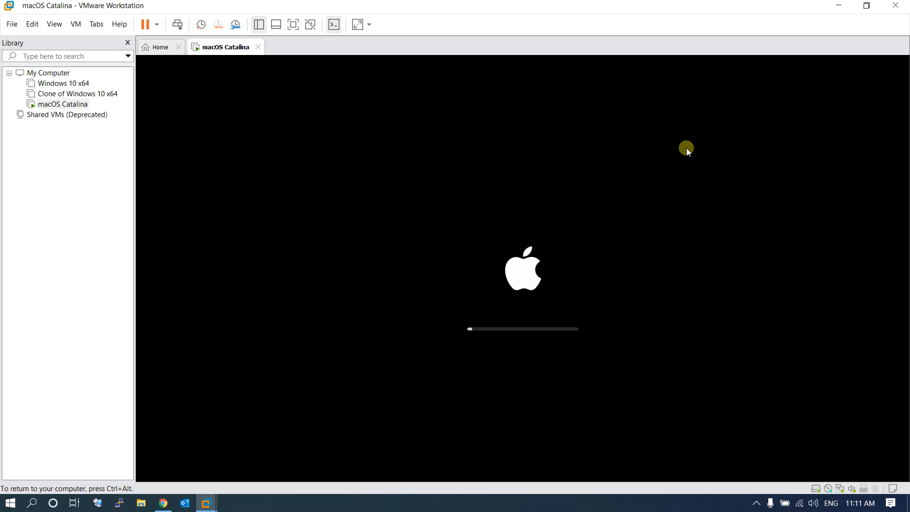
- Release the pointer from the virtual machine, hide the library sidebar, and return control to the guest
key(ctrl+alt)
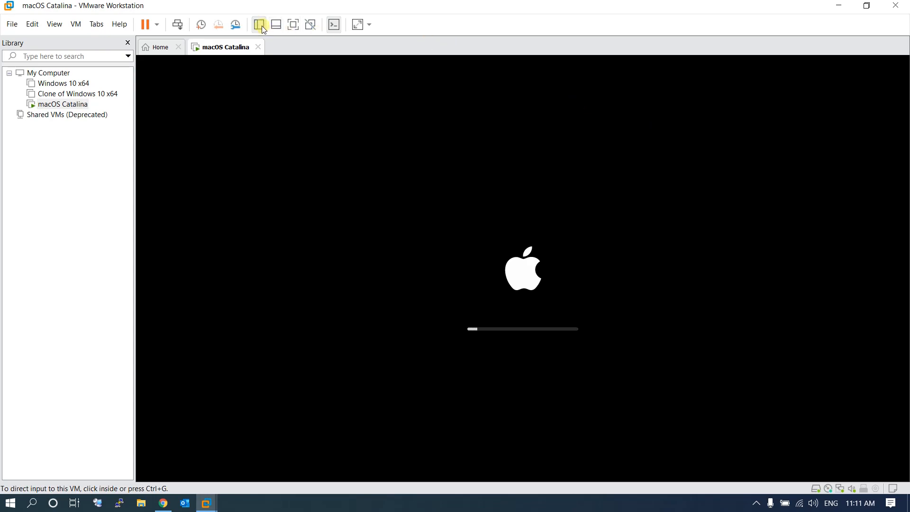
click(259, 25)
click(652, 196)
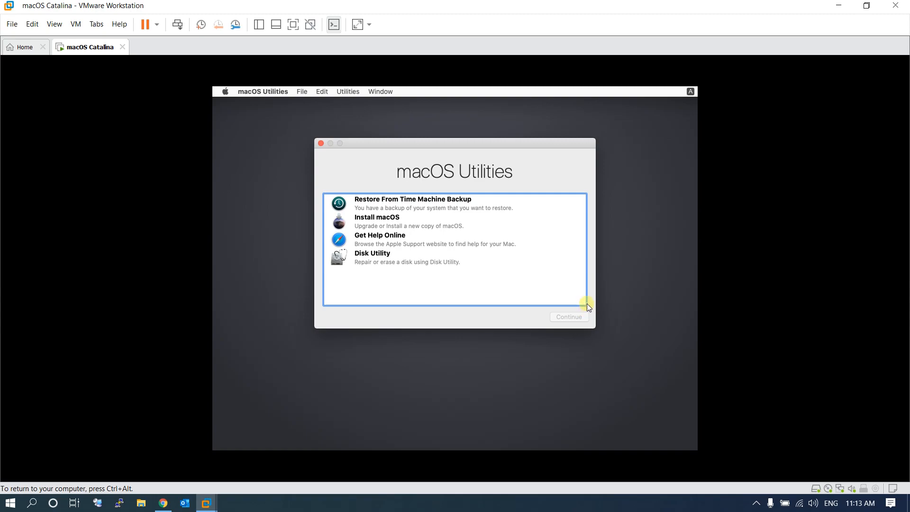
- Erase VMware Virtual SATA Hard Drive Media in Disk Utility, naming it macOS Catalina 10.15 with Mac OS Extended (Journaled) and GUID Partition Map
click(391, 260)
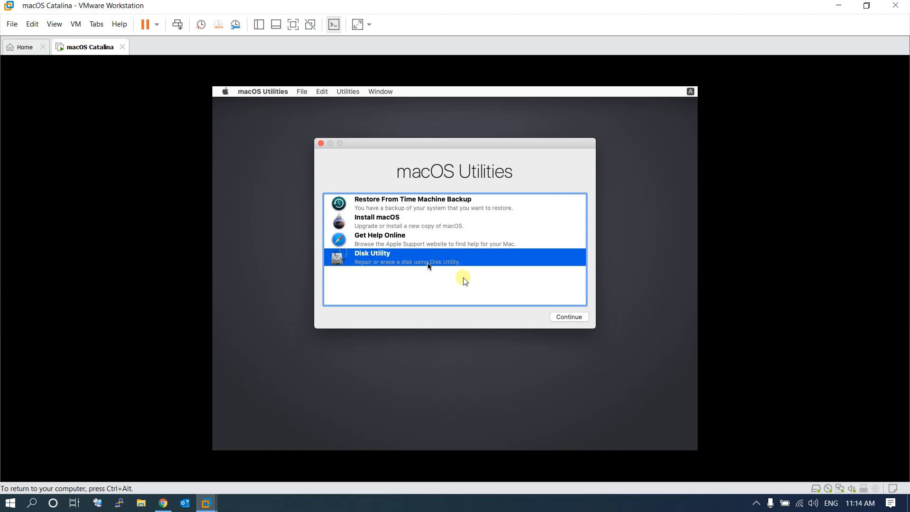
click(577, 318)
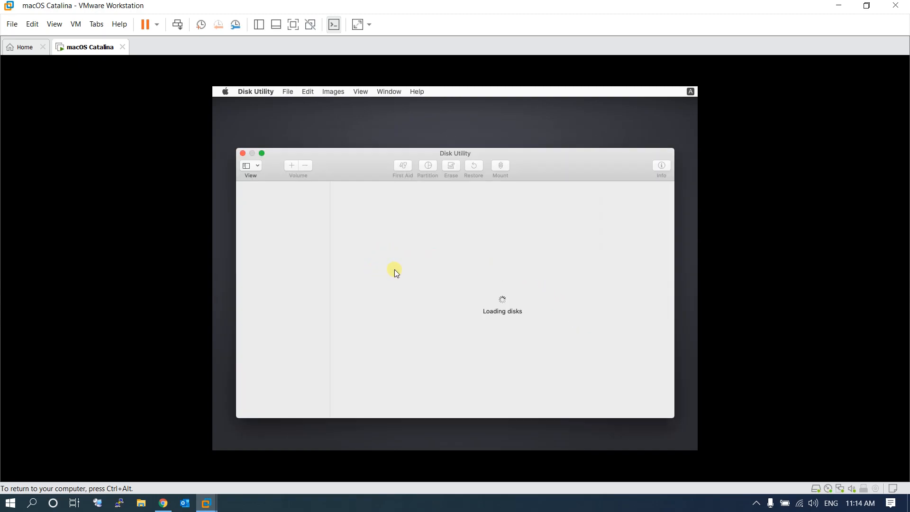
click(294, 199)
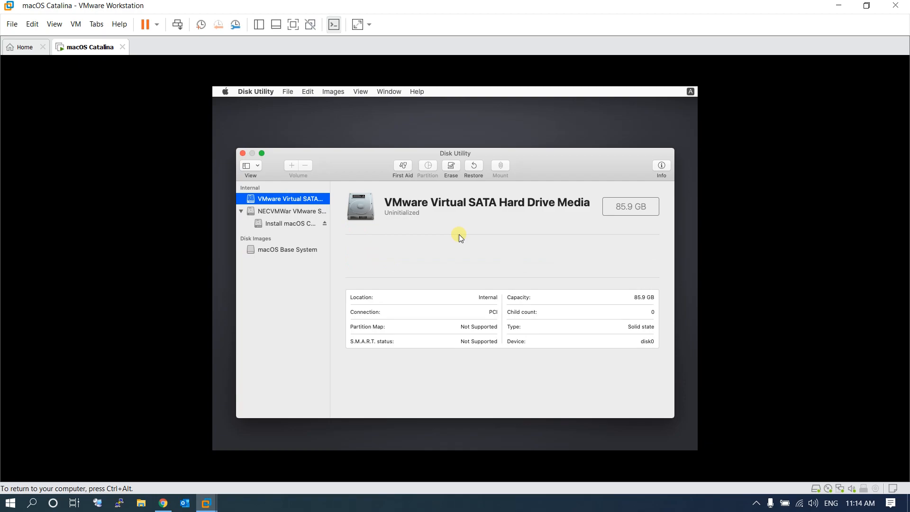
click(456, 166)
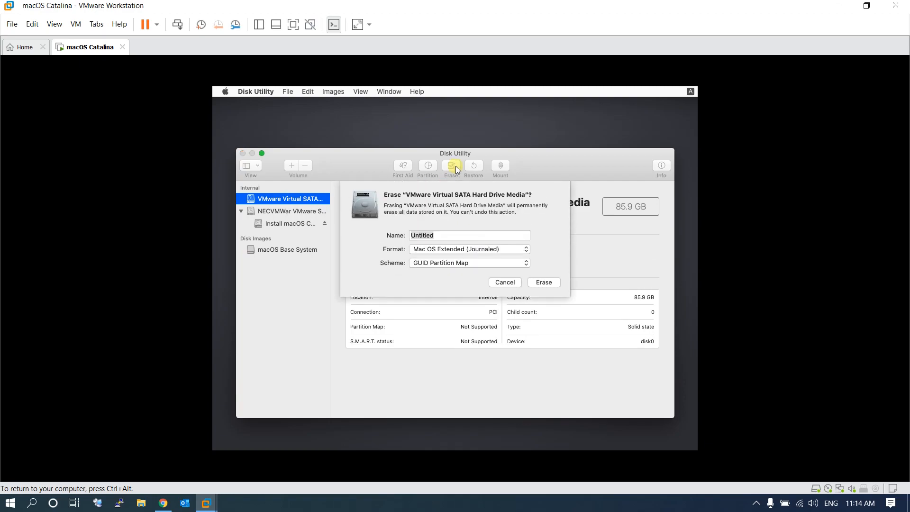
text(macOS C)
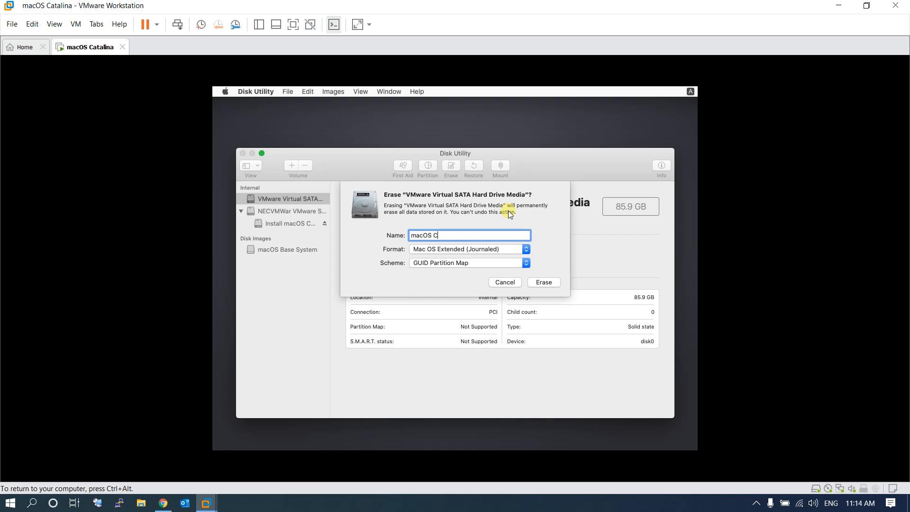
text(atalina 10.15)
click(548, 282)
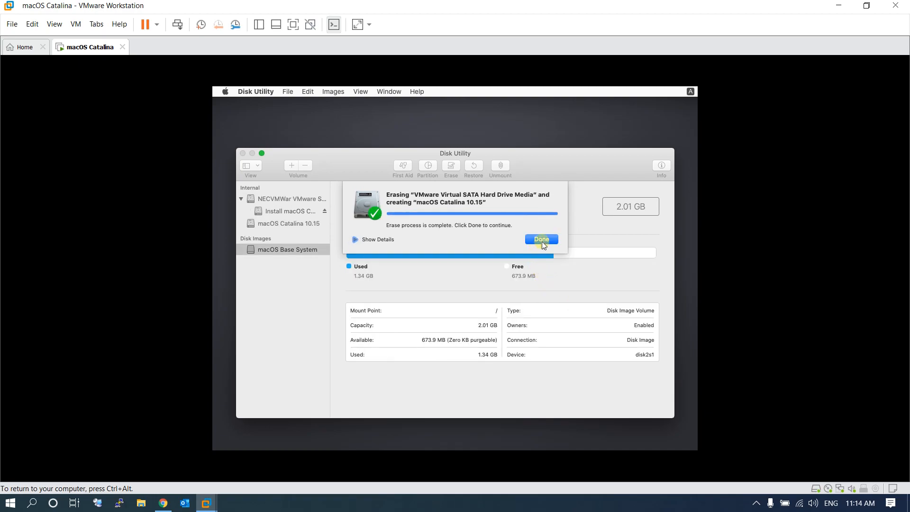
click(542, 240)
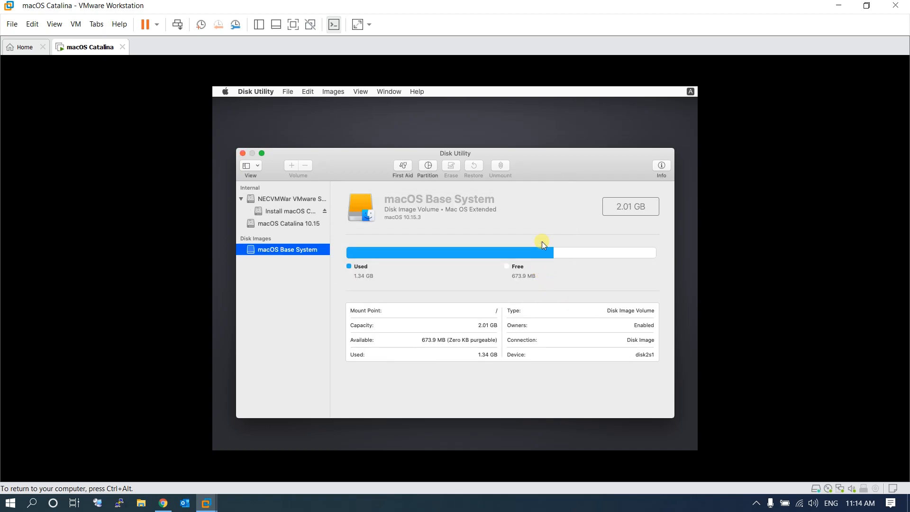
click(243, 153)
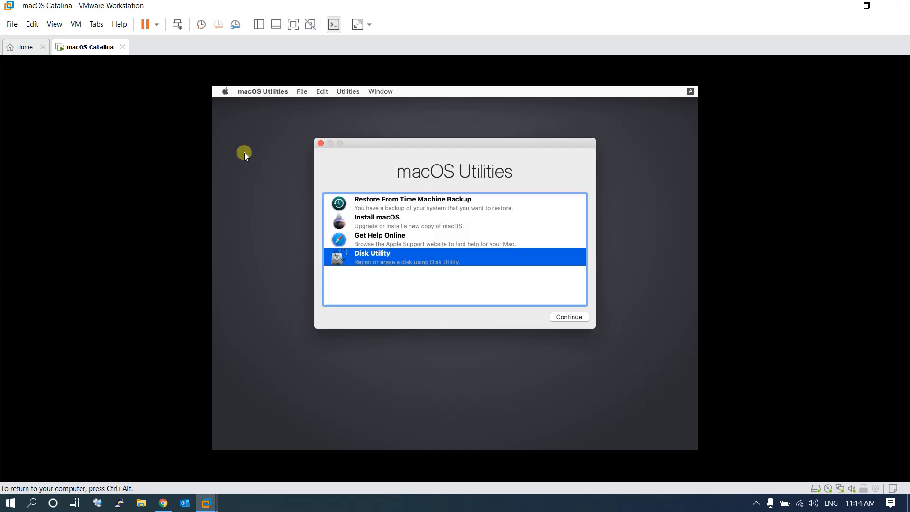
- Accept the macOS Catalina software license agreement and start the installation on the macOS Catalina 10.15 disk
click(390, 220)
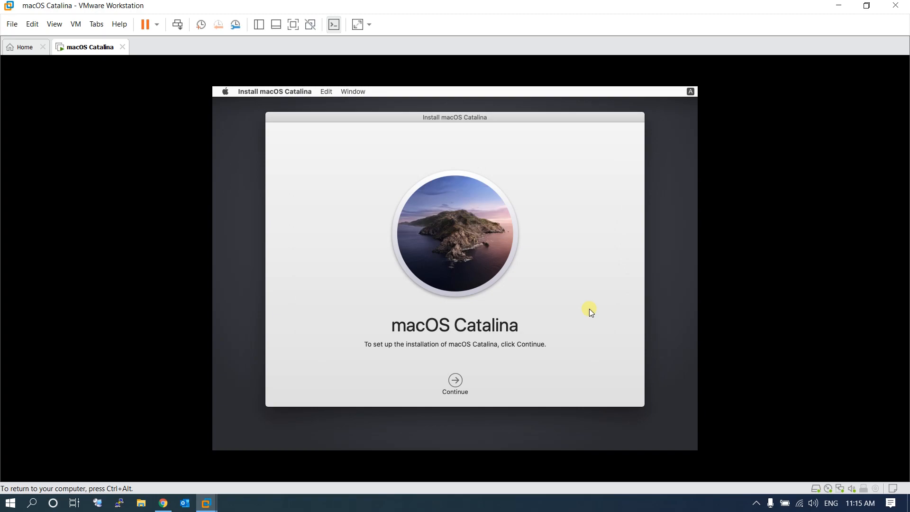
click(459, 382)
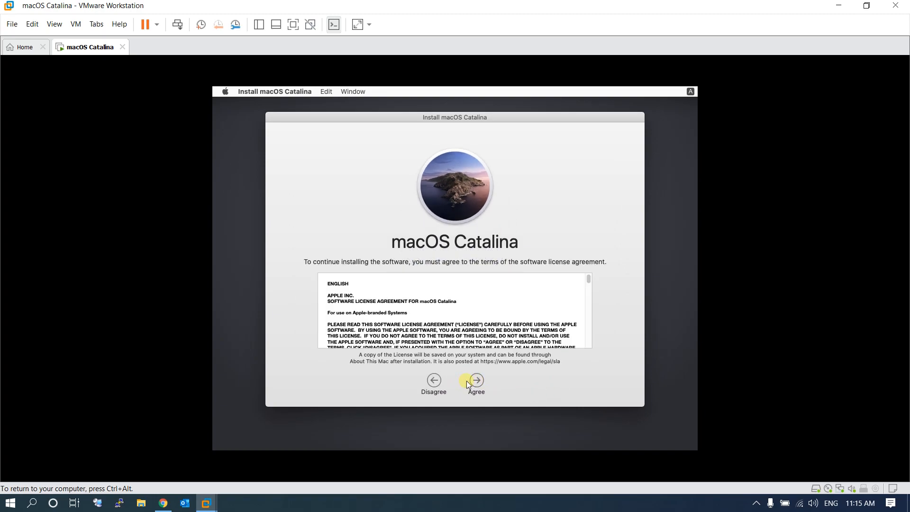
scroll(576, 309, down, 5)
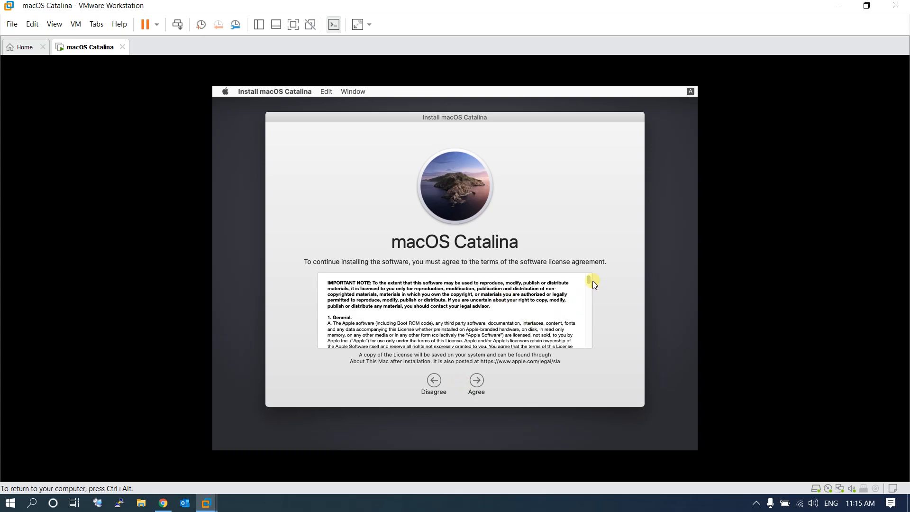
click(477, 381)
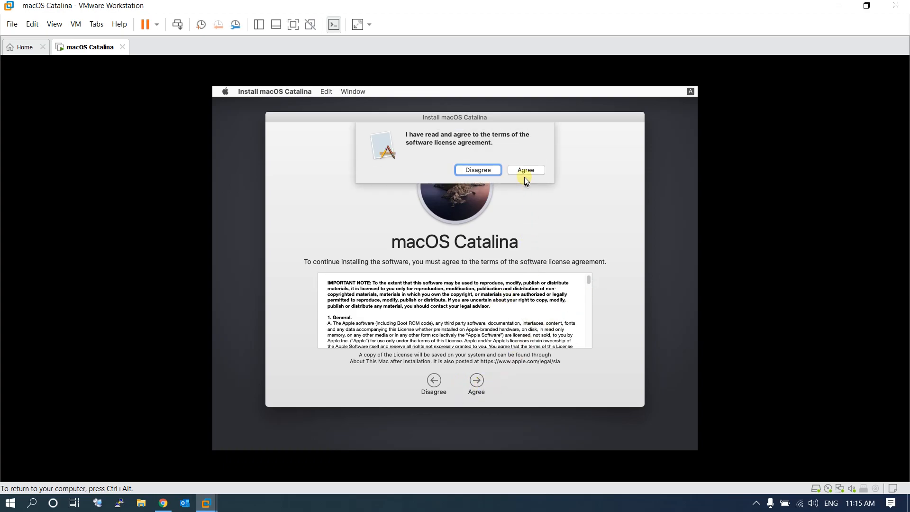
click(521, 169)
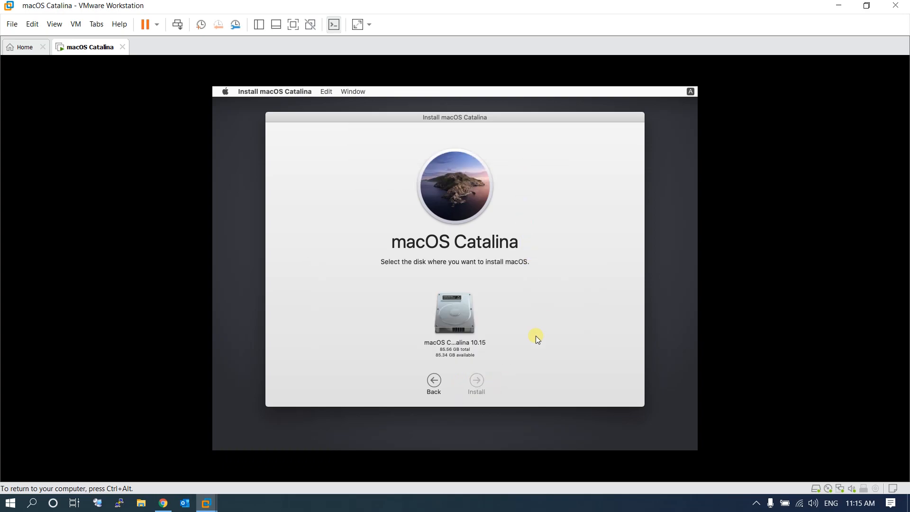
click(447, 317)
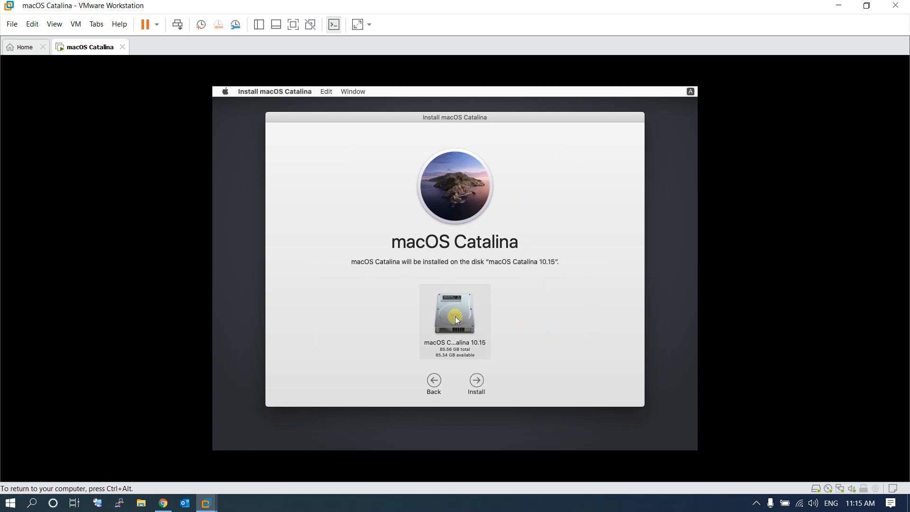
click(477, 381)
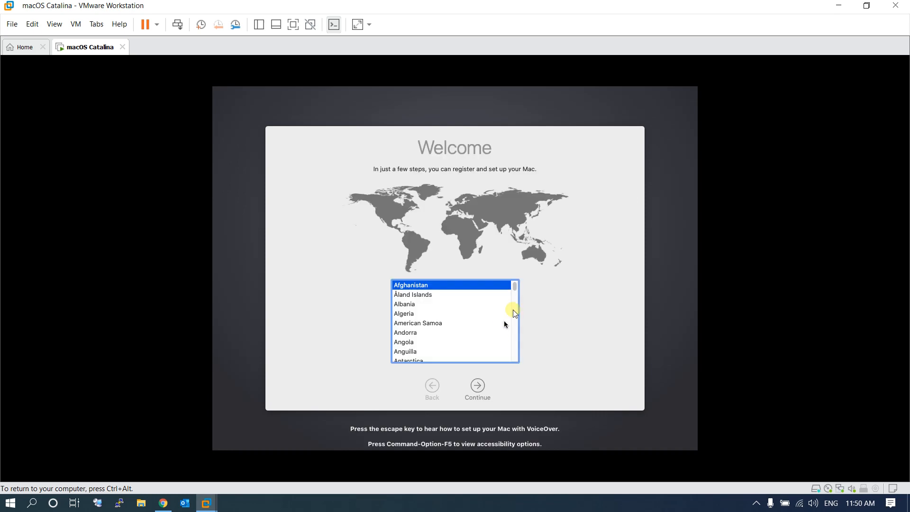
- Set the Mac's country to Philippines and accept the suggested written and spoken language settings
drag(515, 287, 515, 344)
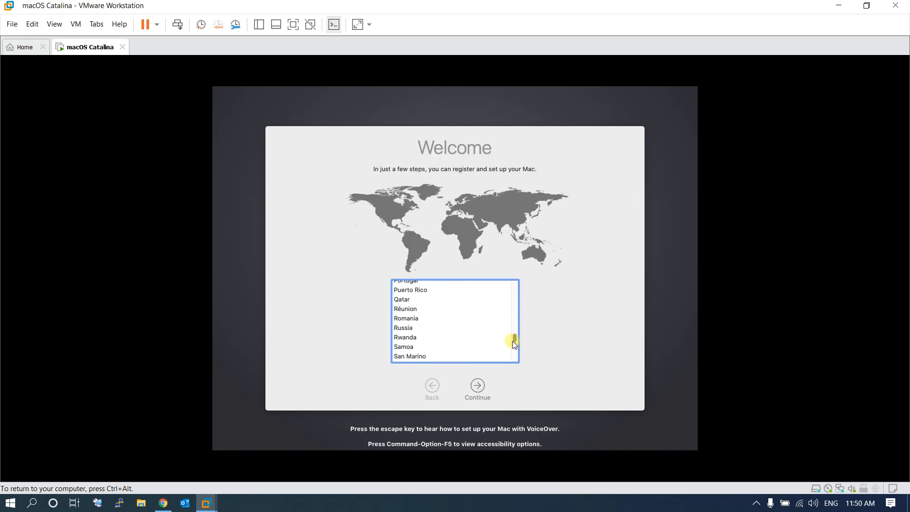
scroll(479, 339, up, 5)
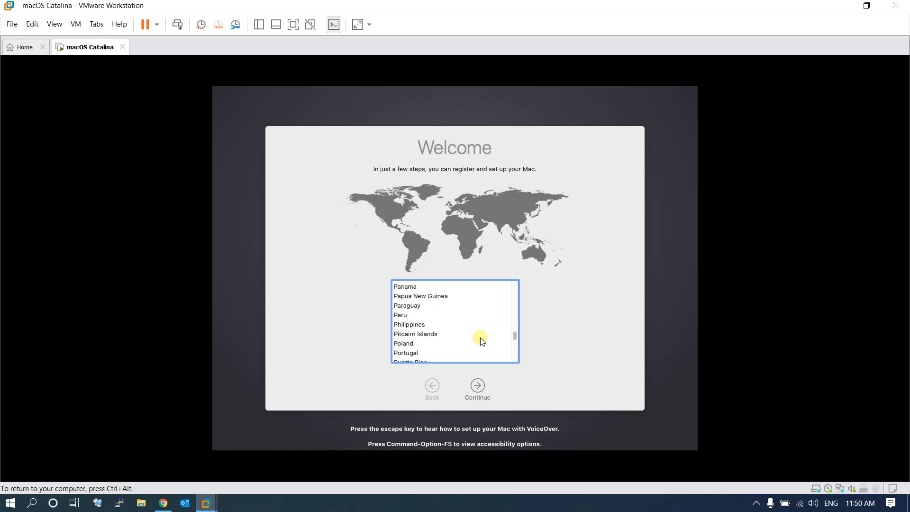
click(403, 325)
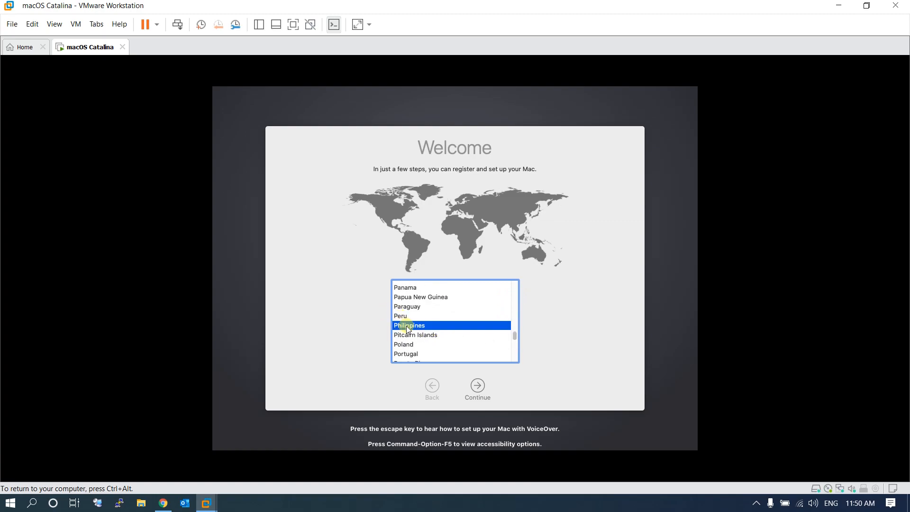
click(480, 389)
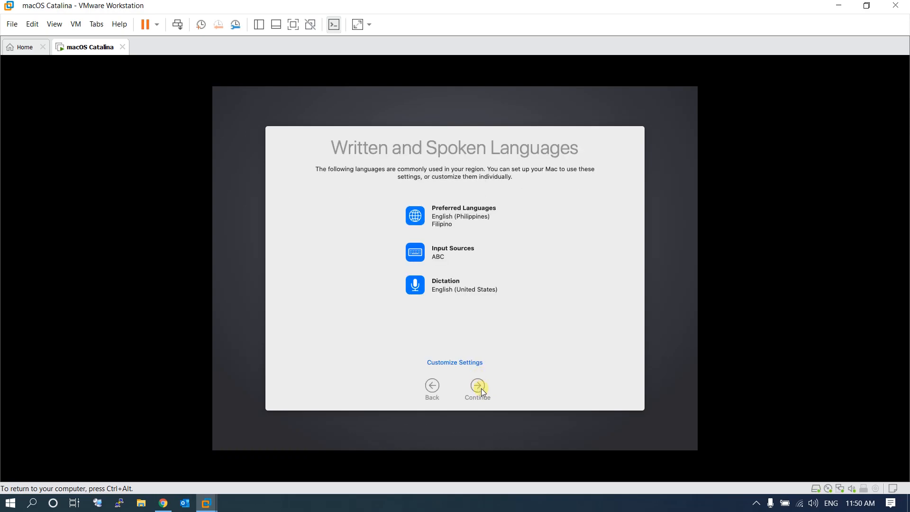
click(479, 386)
click(480, 387)
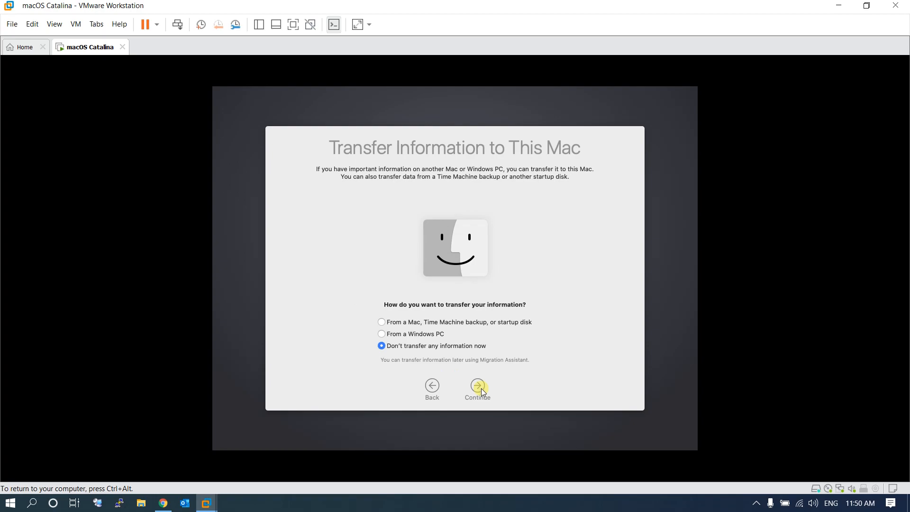
- Choose not to transfer any information to this Mac and skip signing in with an Apple ID
click(482, 389)
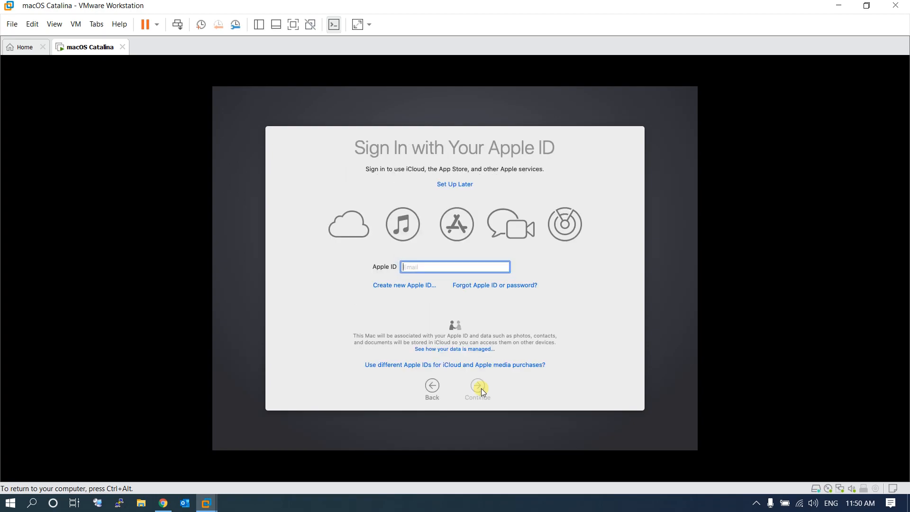
click(464, 184)
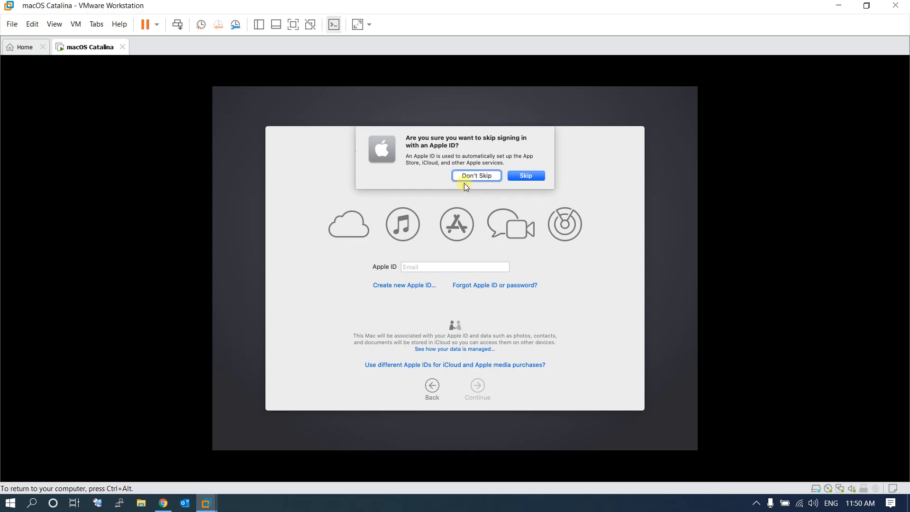
click(523, 178)
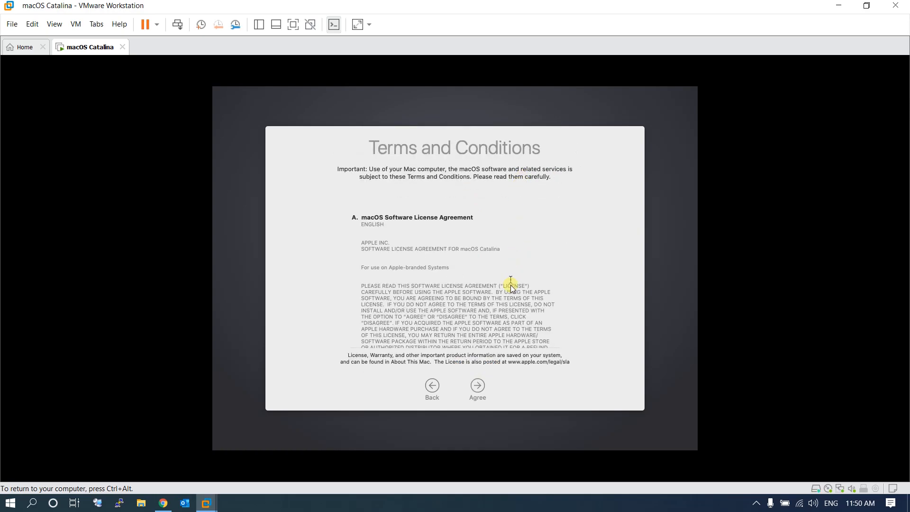
- Review the macOS Terms and Conditions and agree to the software license agreement
scroll(509, 308, down, 10)
scroll(509, 311, down, 15)
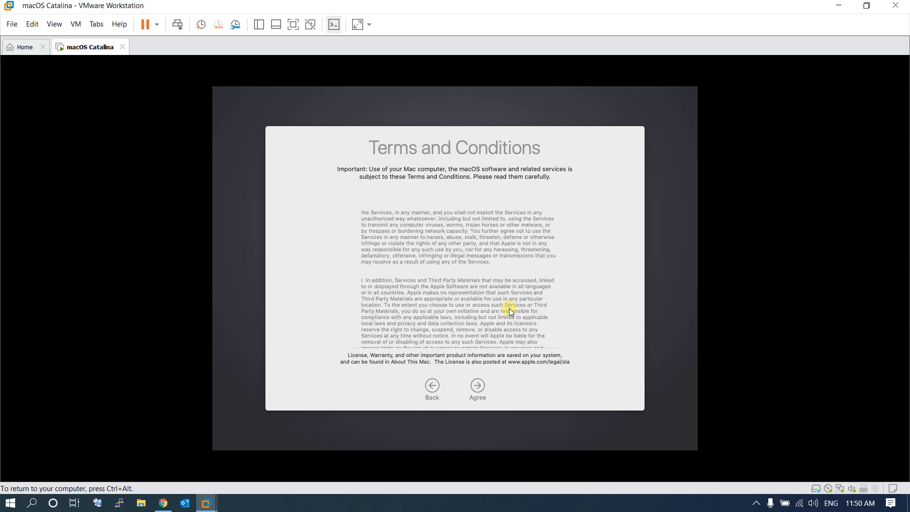
scroll(520, 326, down, 10)
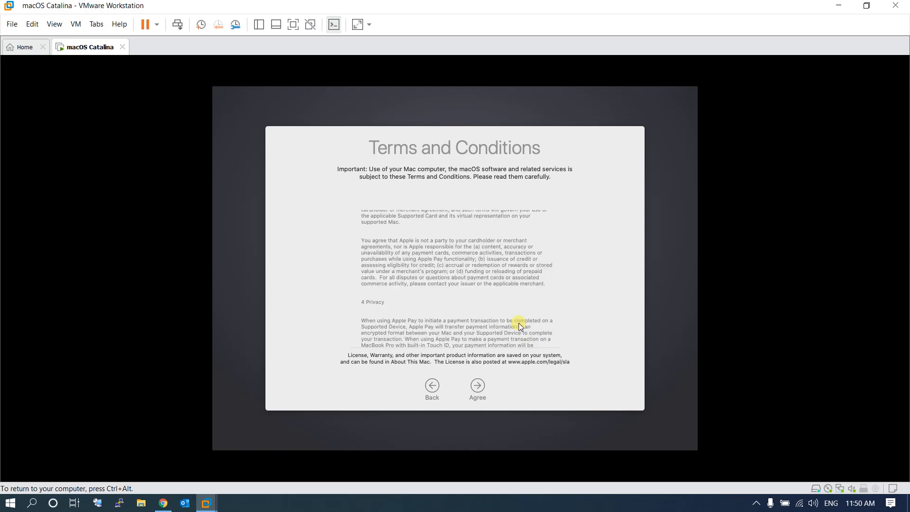
click(477, 385)
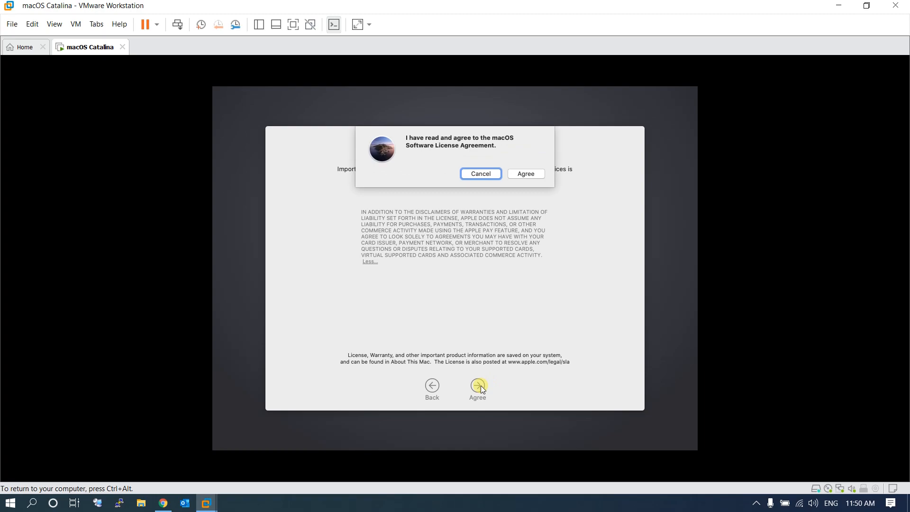
click(523, 173)
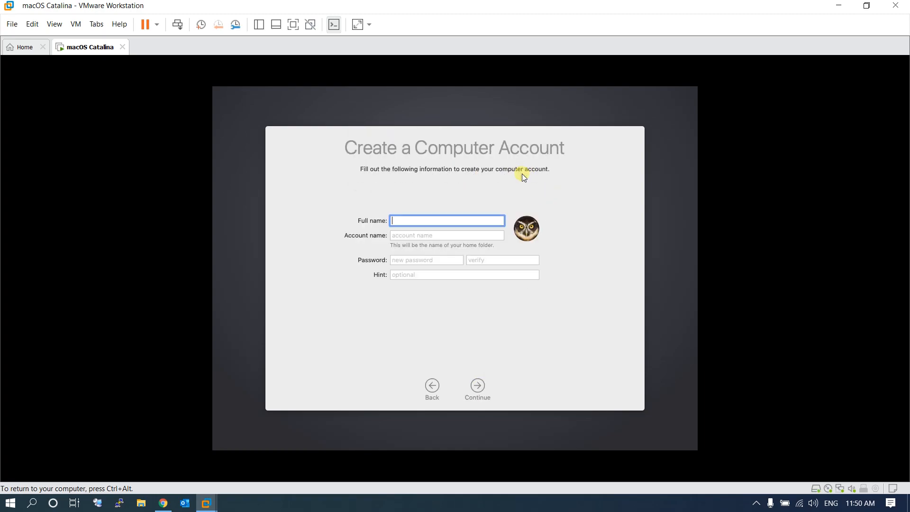
- Create the computer account with full name VIDZ TV and account name vidztv, entering and verifying the account password and setting the hint to 0
text(VIDZ TV)
key(Tab)
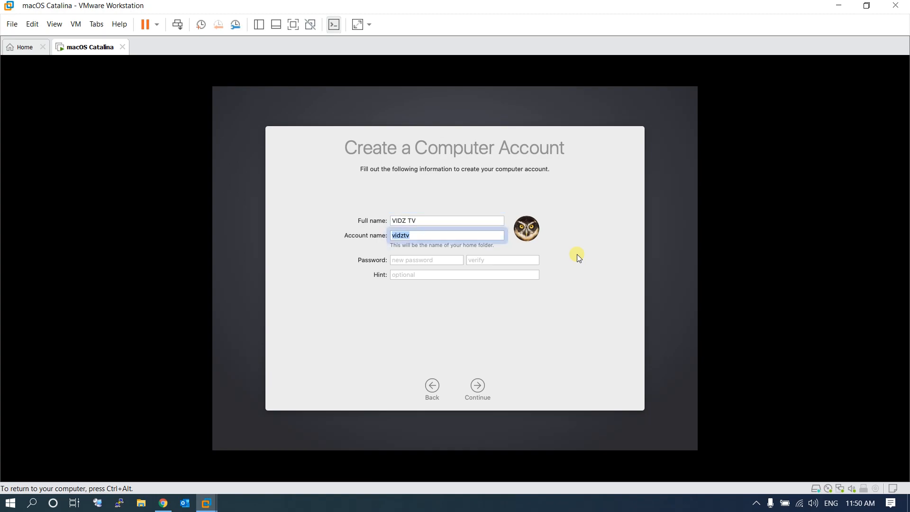
key(Tab)
text(**************)
key(Tab)
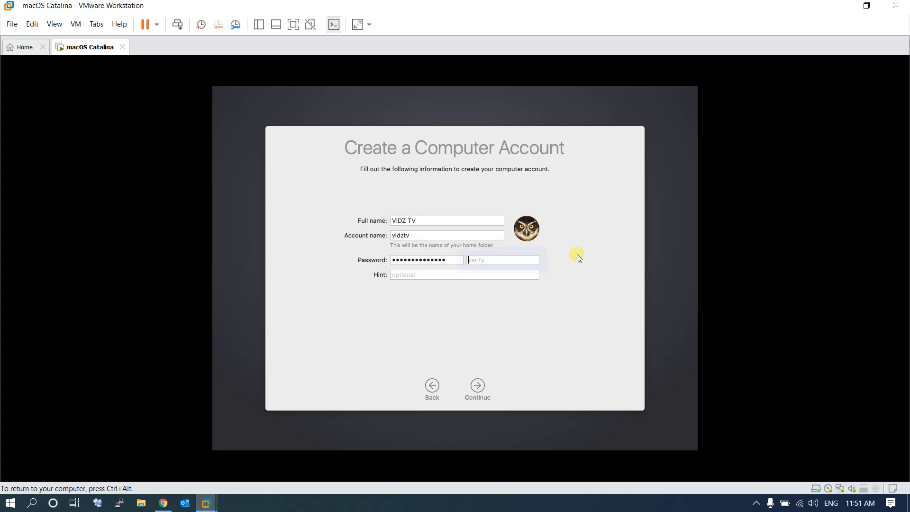
text(**************)
key(Tab)
text(0)
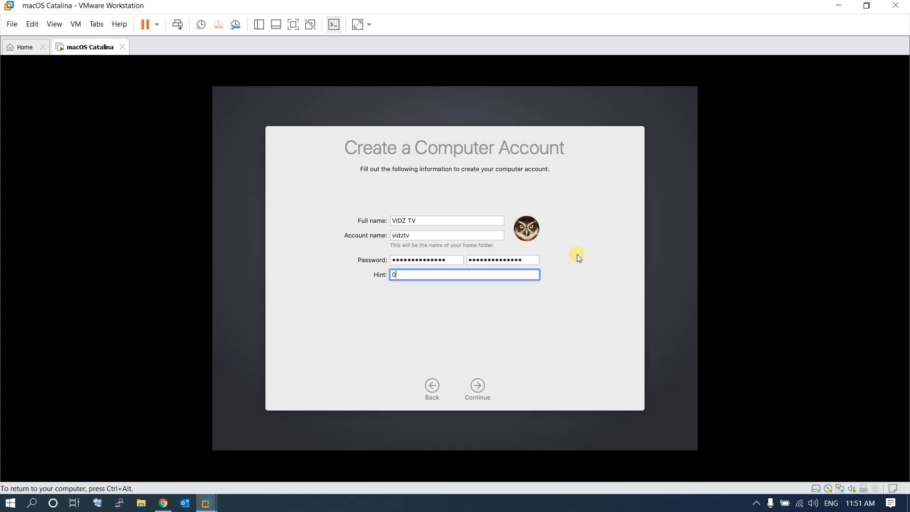
click(478, 393)
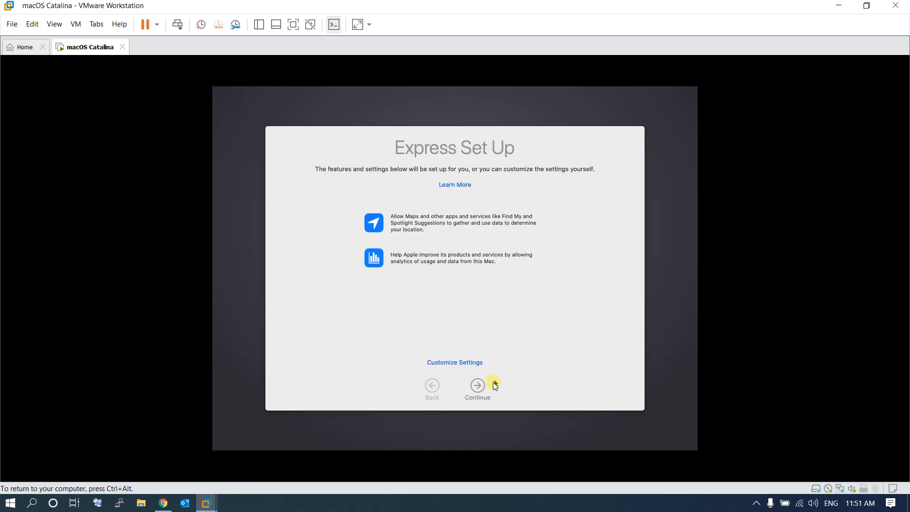
- Accept the express setup without sharing crash data with app developers, postpone Screen Time setup, and keep Ask Siri enabled
click(480, 388)
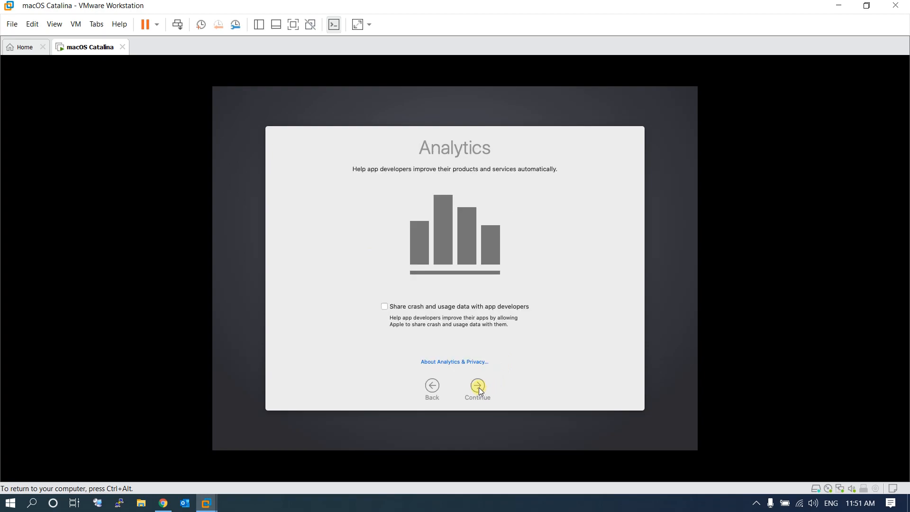
click(490, 402)
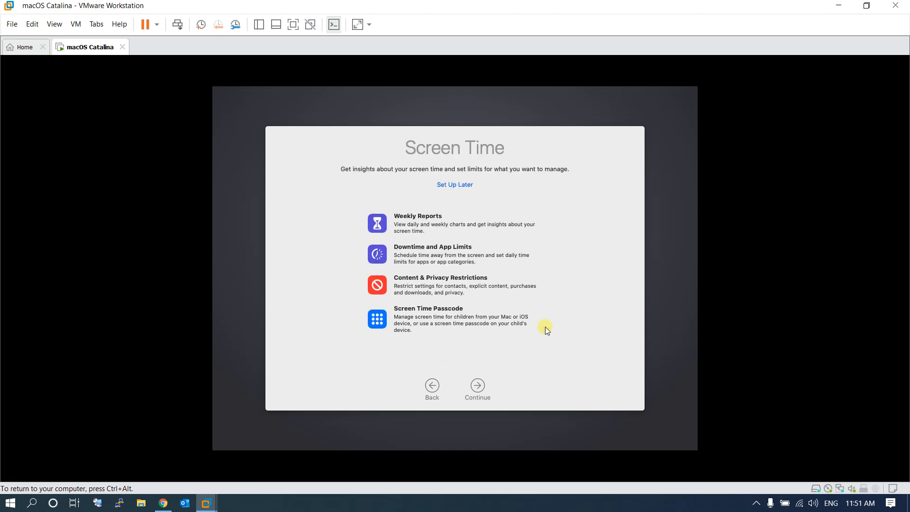
click(460, 186)
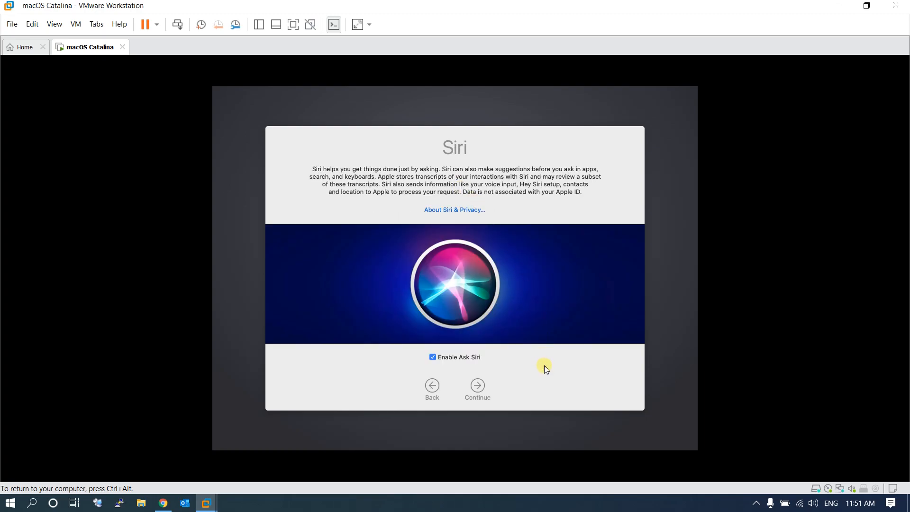
click(477, 389)
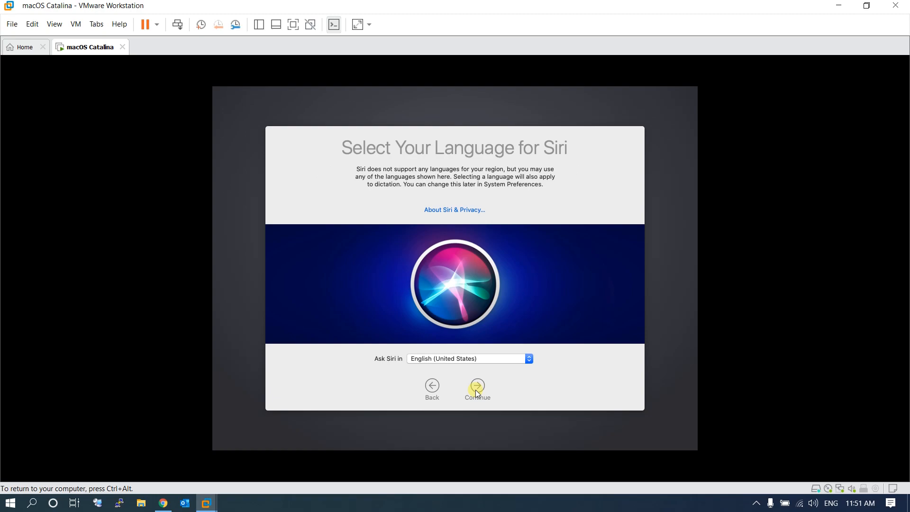
- Accept English (United States) as the Siri language and decline sharing audio recordings by keeping Not Now
click(477, 389)
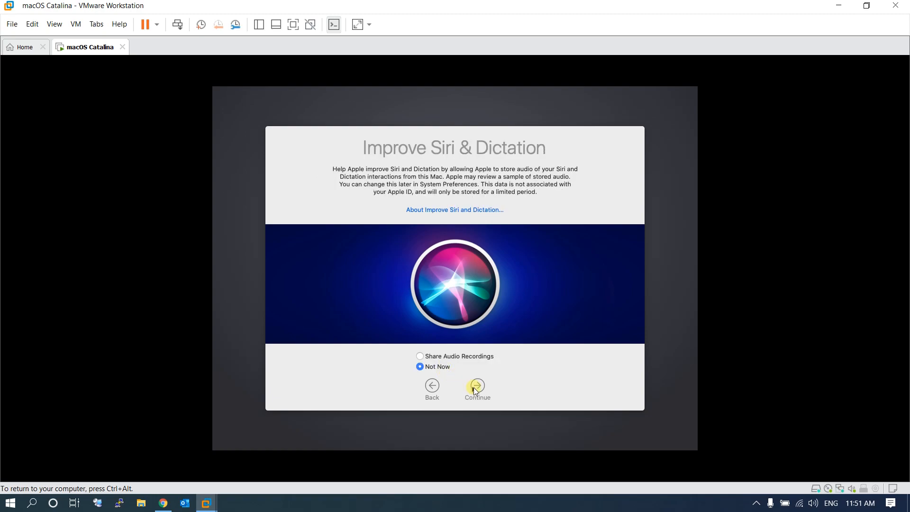
click(478, 388)
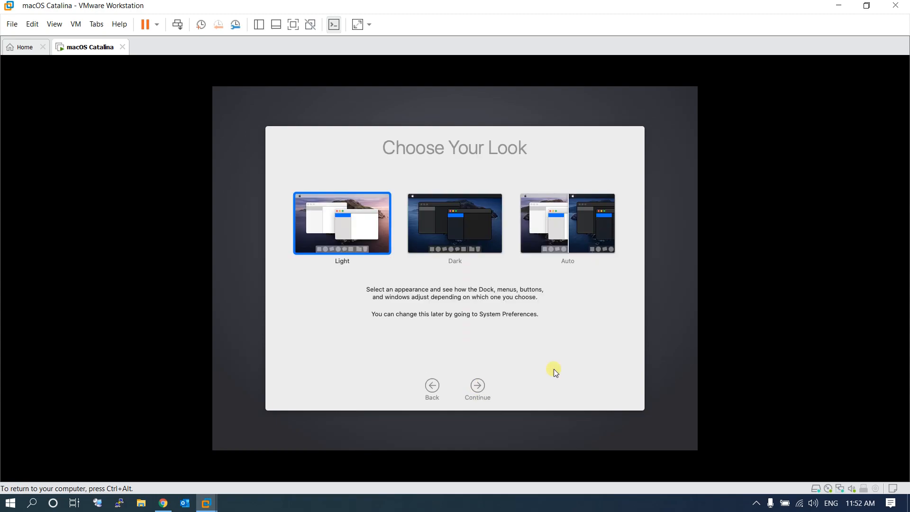
- Preview the Dark and Auto appearances, then choose the Light look and continue to finish the macOS setup
click(467, 233)
click(531, 231)
click(354, 234)
click(433, 233)
click(558, 235)
click(322, 237)
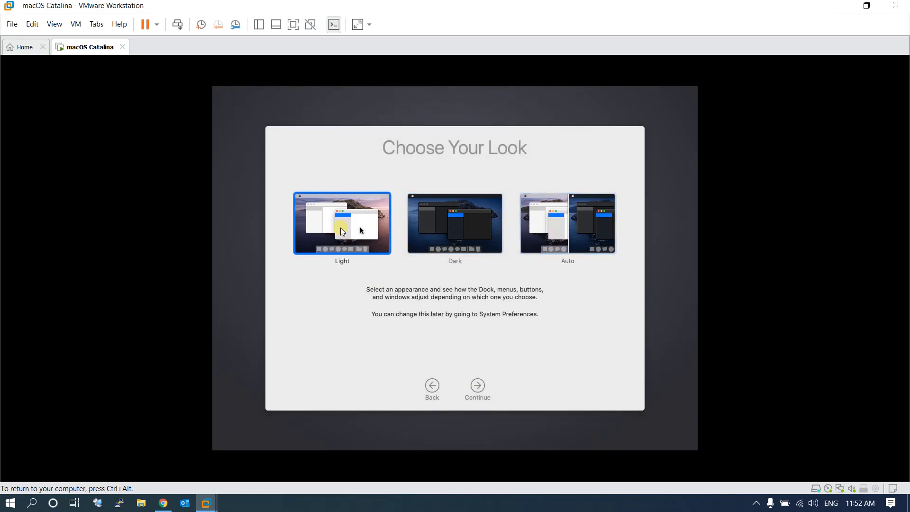
click(480, 388)
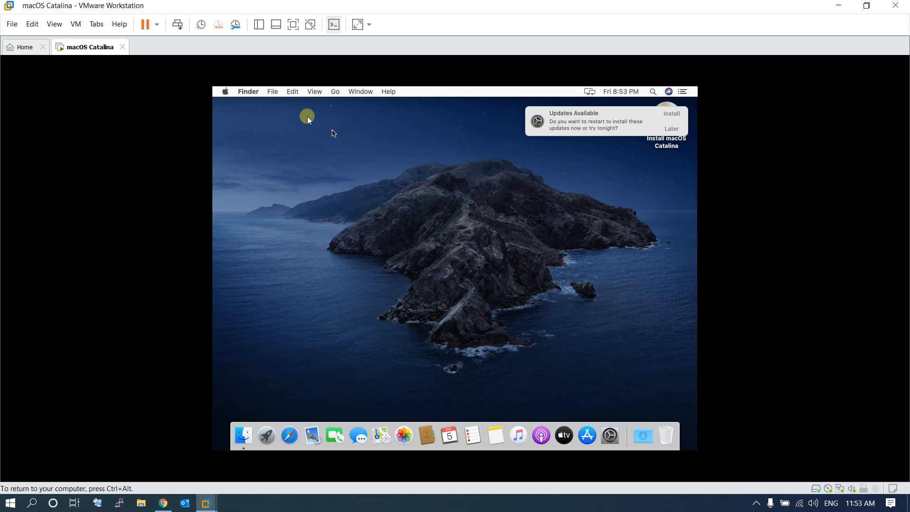
- View the macOS version and hardware overview in About This Mac and close its window
click(226, 93)
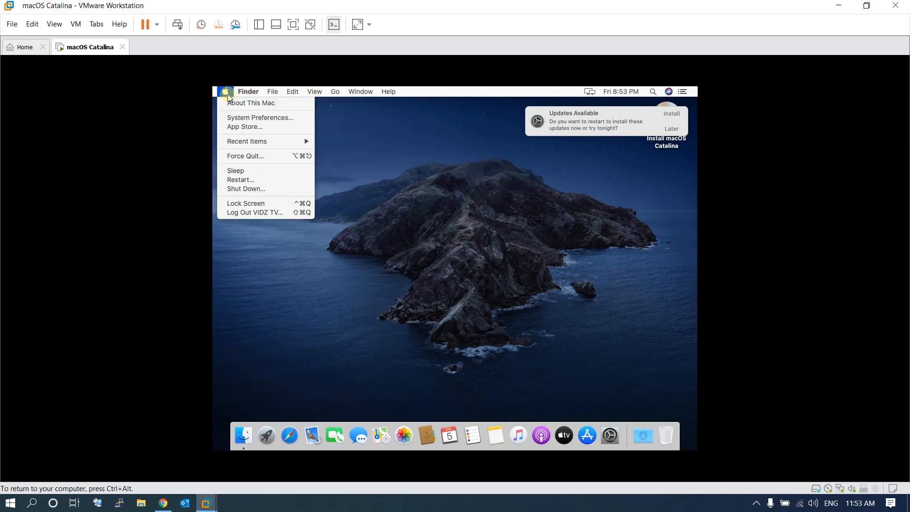
click(286, 104)
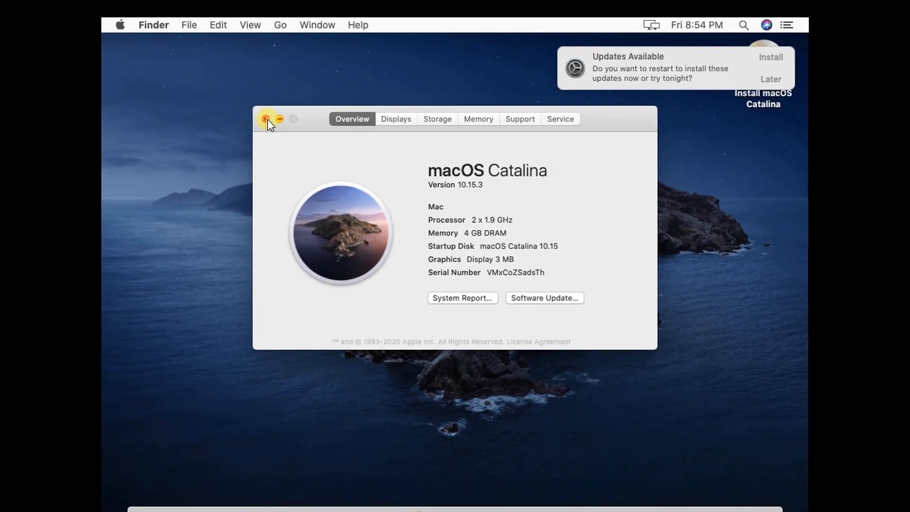
click(150, 46)
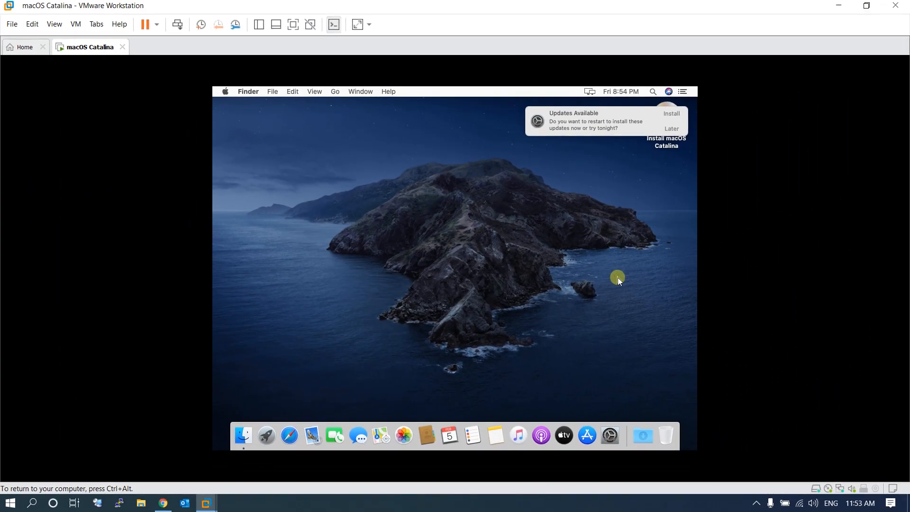